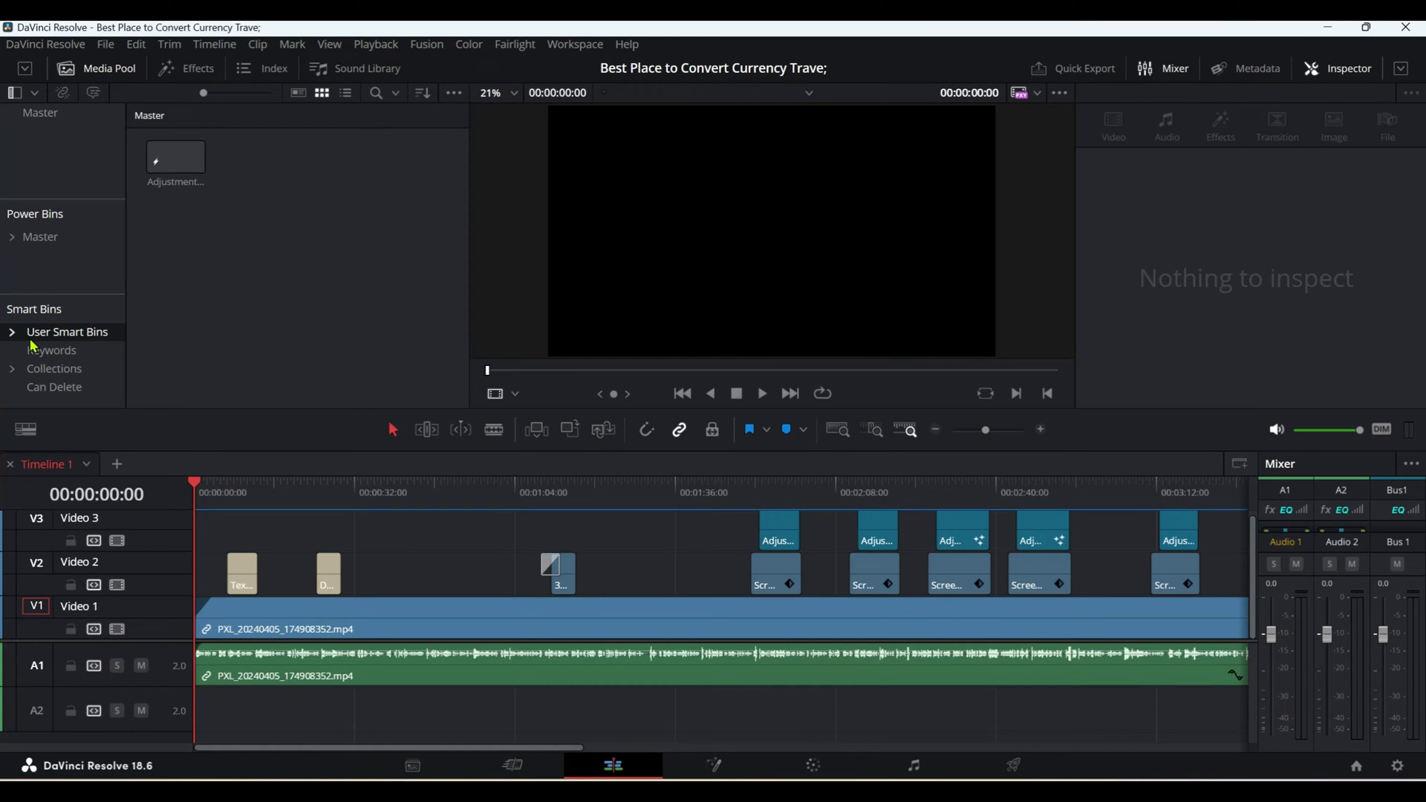
# - Dismiss the File menu unused and show the Keywords smart bin's contents
pyautogui.click(105, 45)
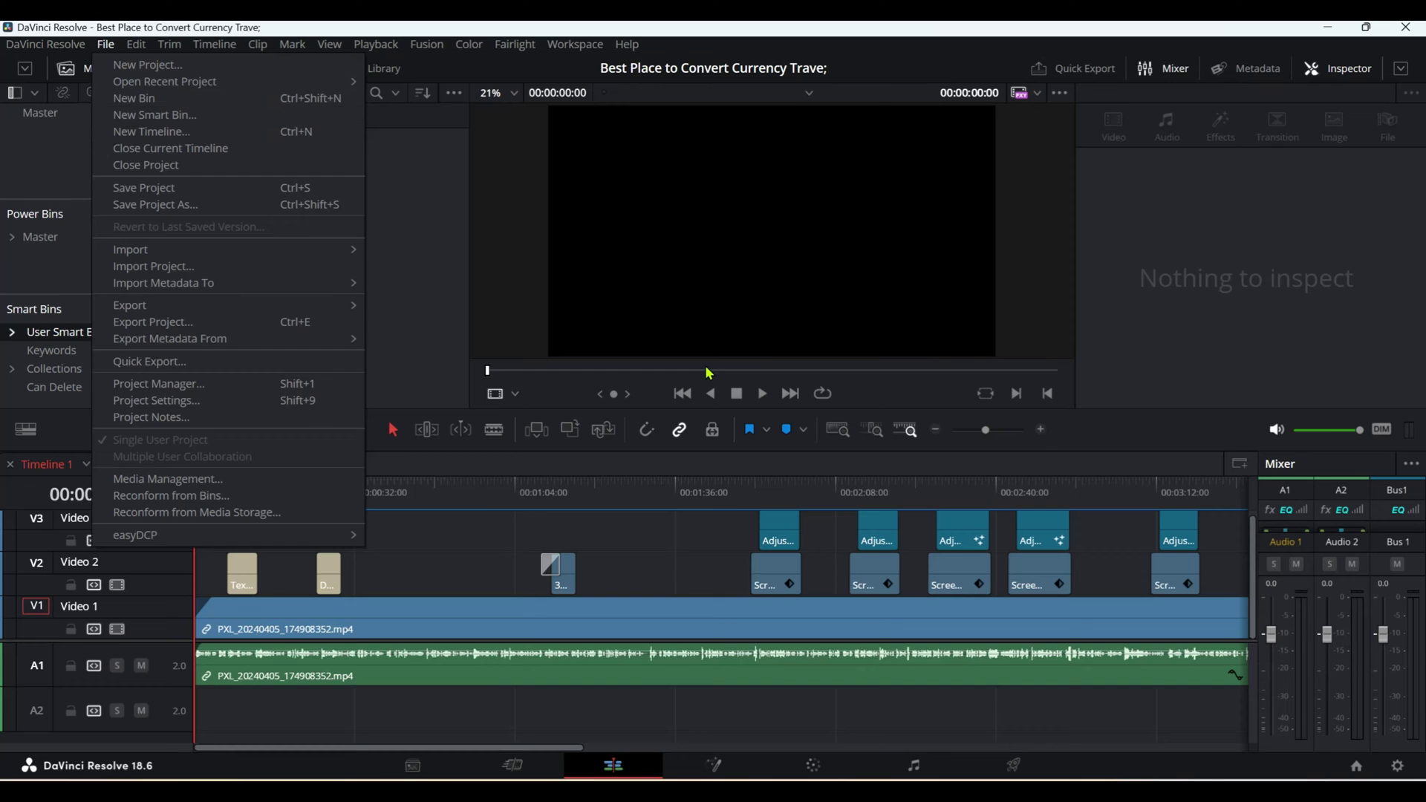
pyautogui.click(1204, 329)
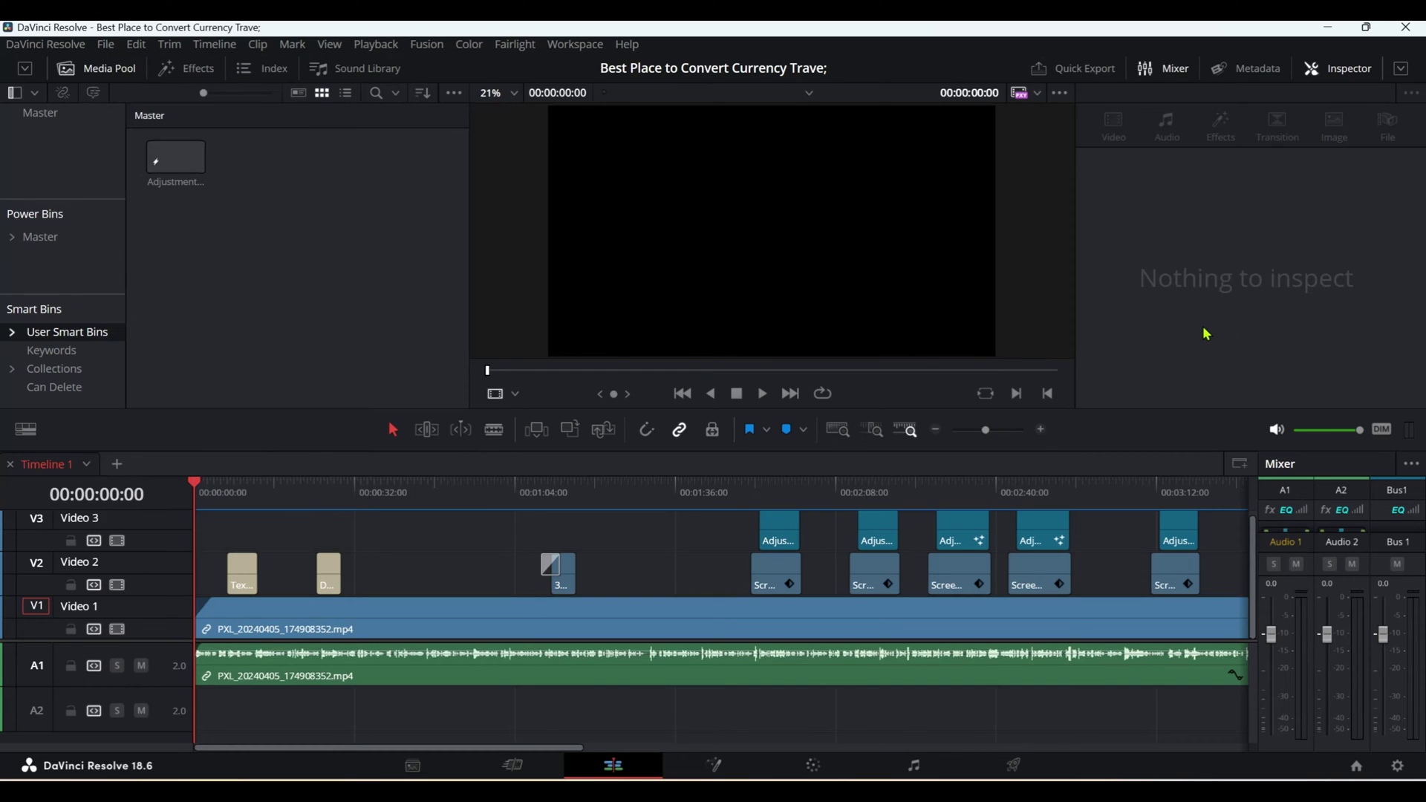
pyautogui.click(56, 355)
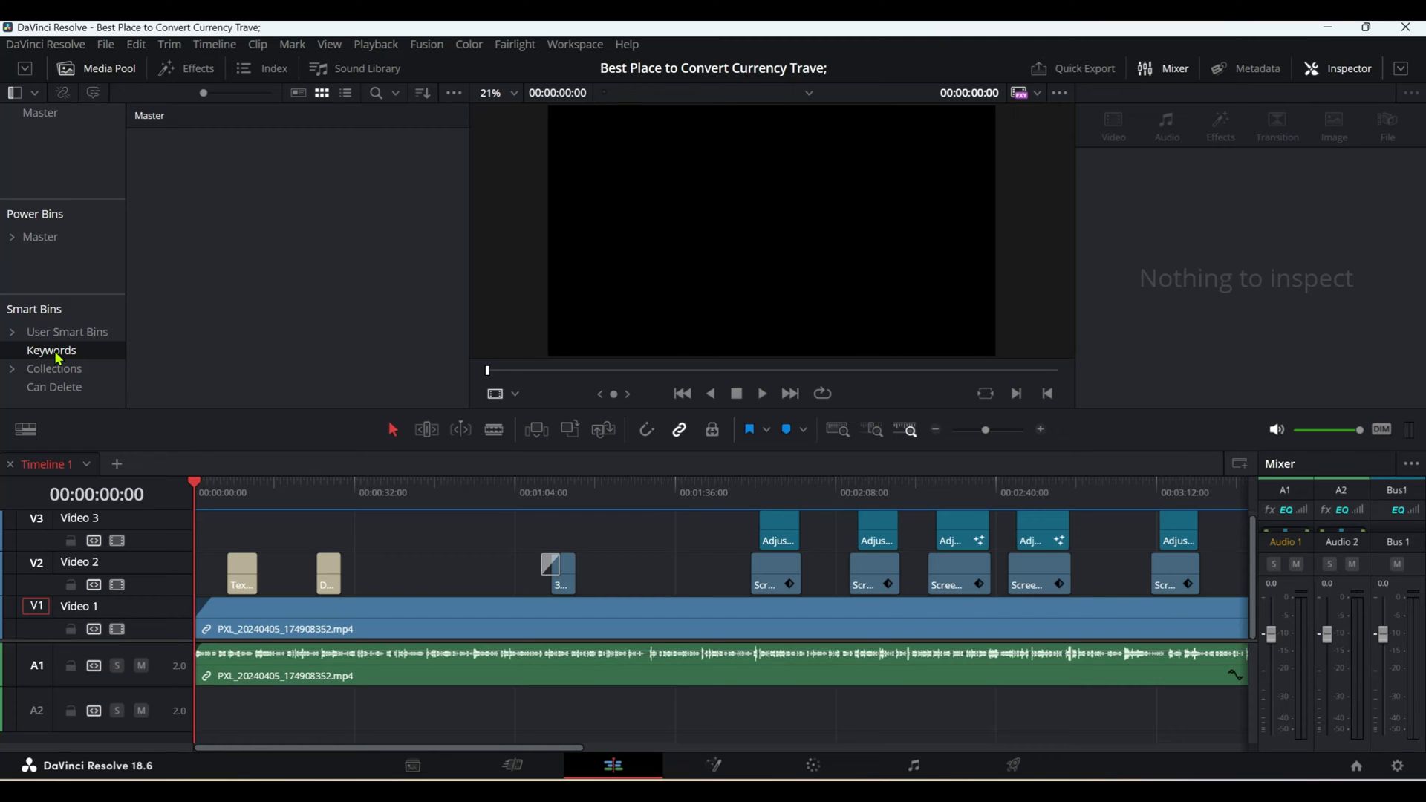
# - Expand Collections to show Video Clips' three clips, then scroll the list down to Can Delete
pyautogui.click(15, 372)
pyautogui.scroll(-1, 74, 375)
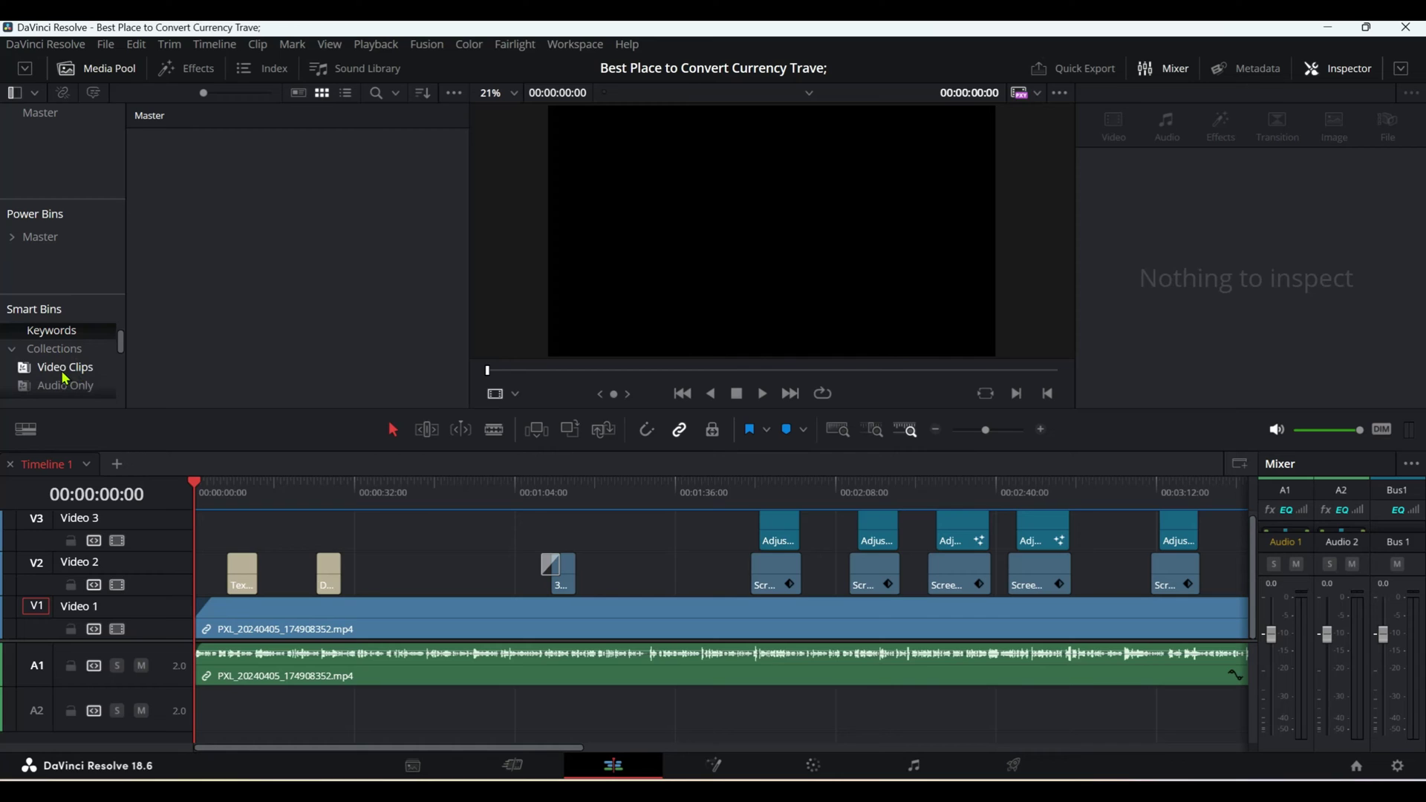
pyautogui.click(53, 369)
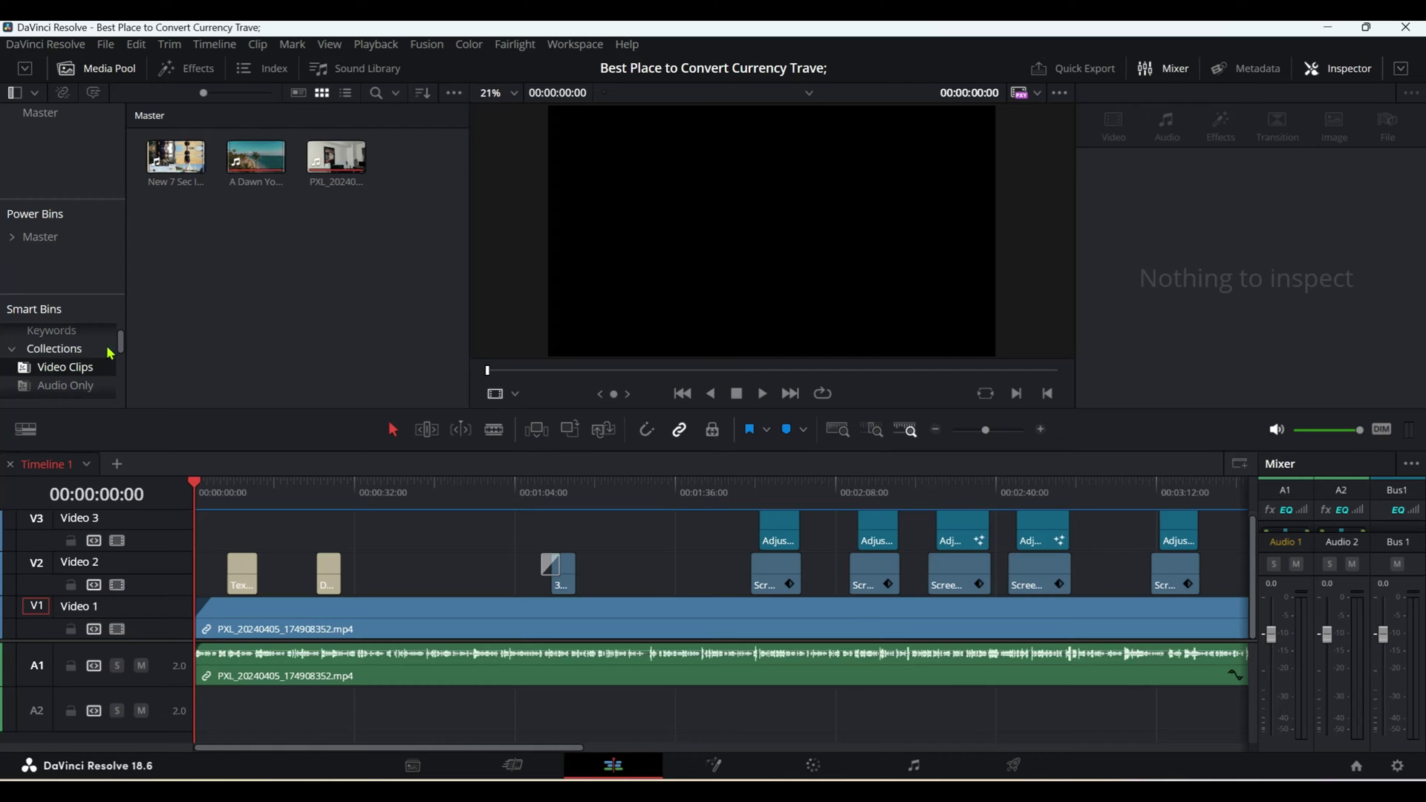
pyautogui.moveTo(121, 343); pyautogui.dragTo(121, 331)
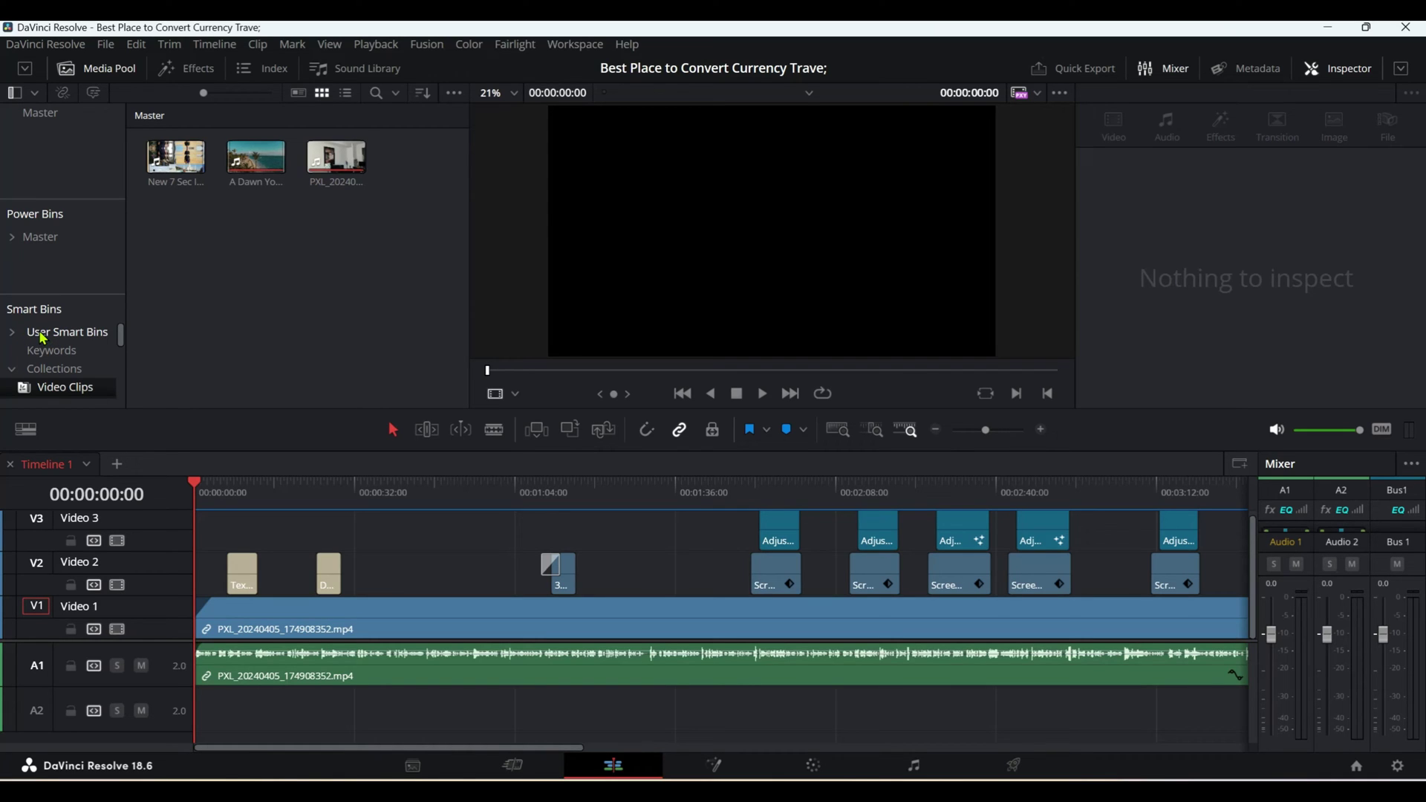
pyautogui.scroll(-1, 123, 347)
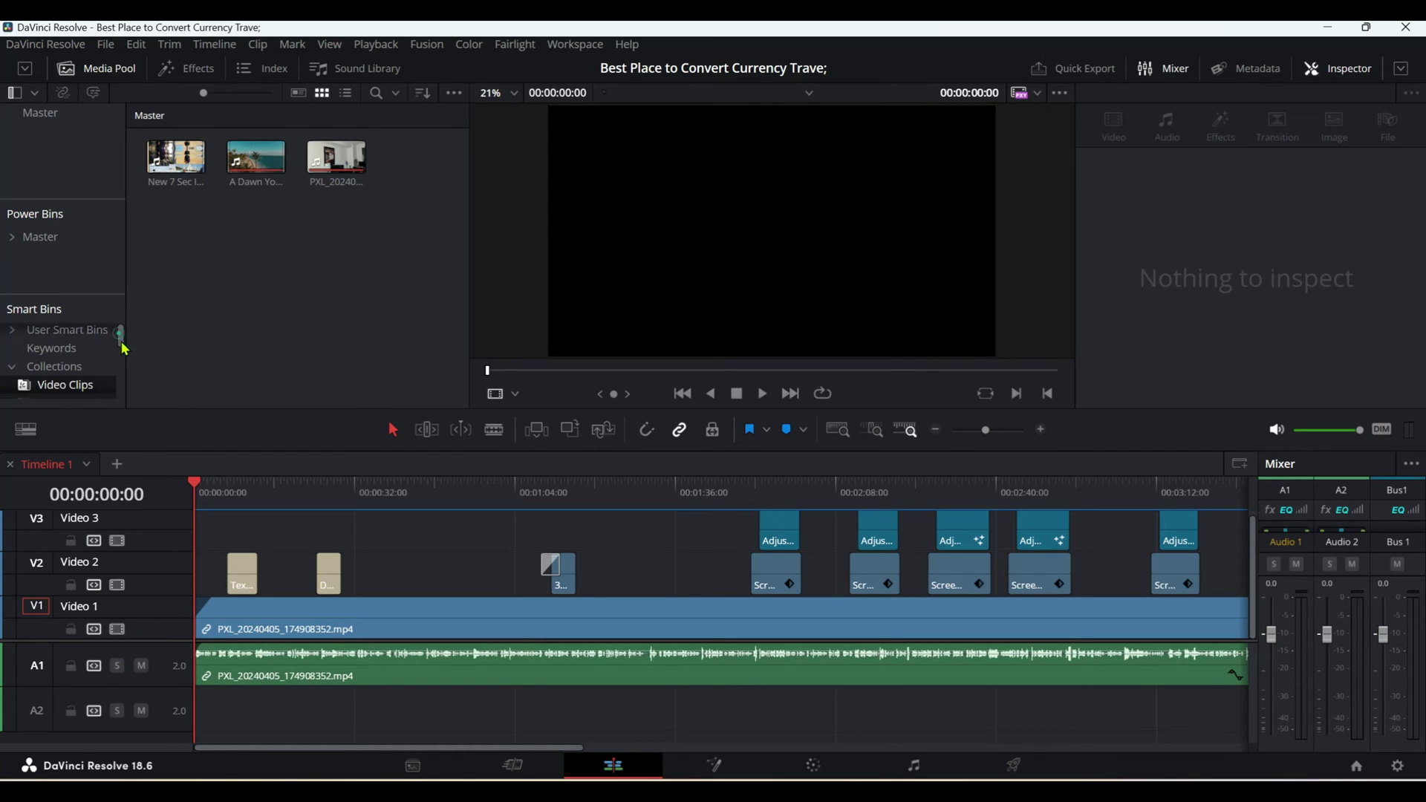
pyautogui.moveTo(123, 348); pyautogui.dragTo(125, 394)
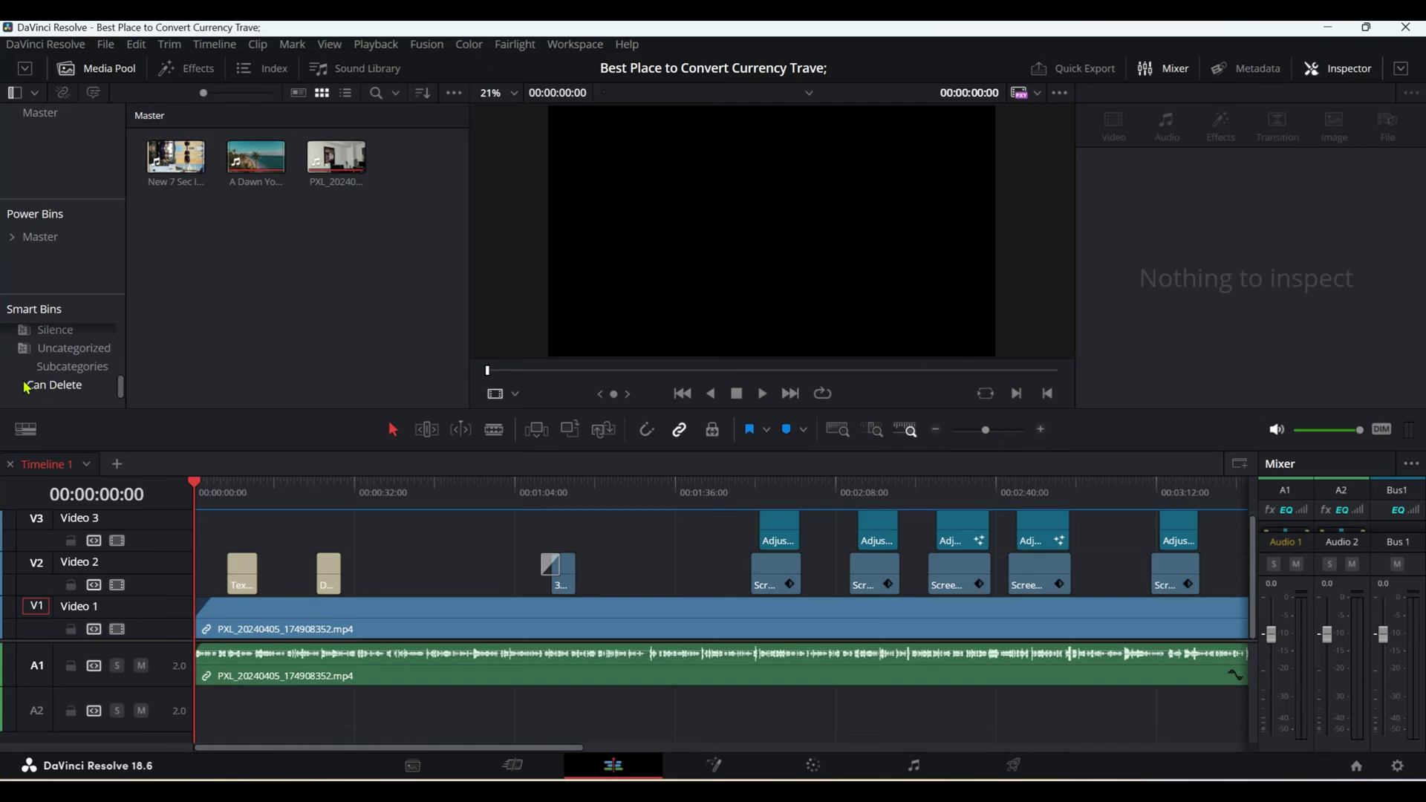
# - Show everything in the Can Delete smart bin, then abandon a rename so its name stays 'Can Delete'
pyautogui.click(48, 386)
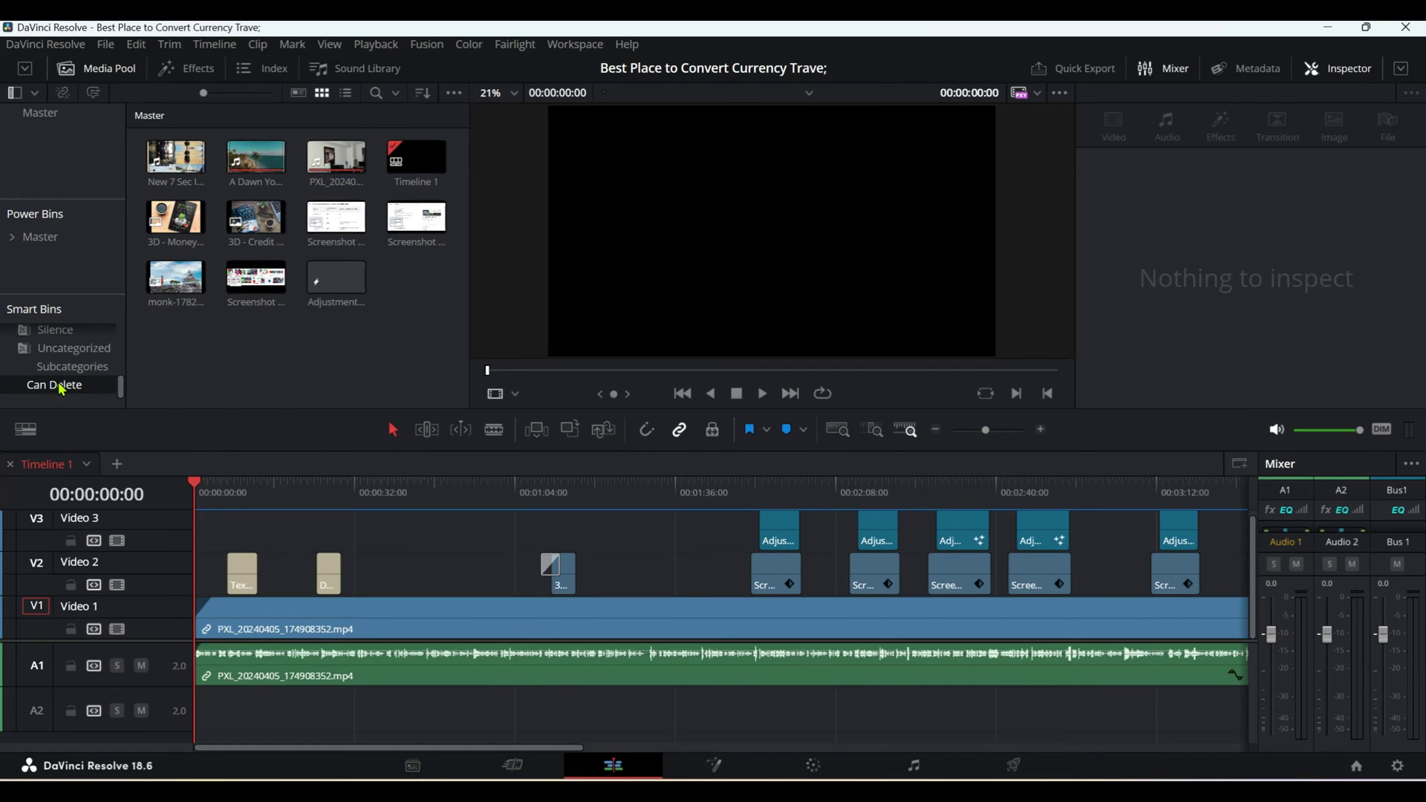
pyautogui.rightClick(61, 388)
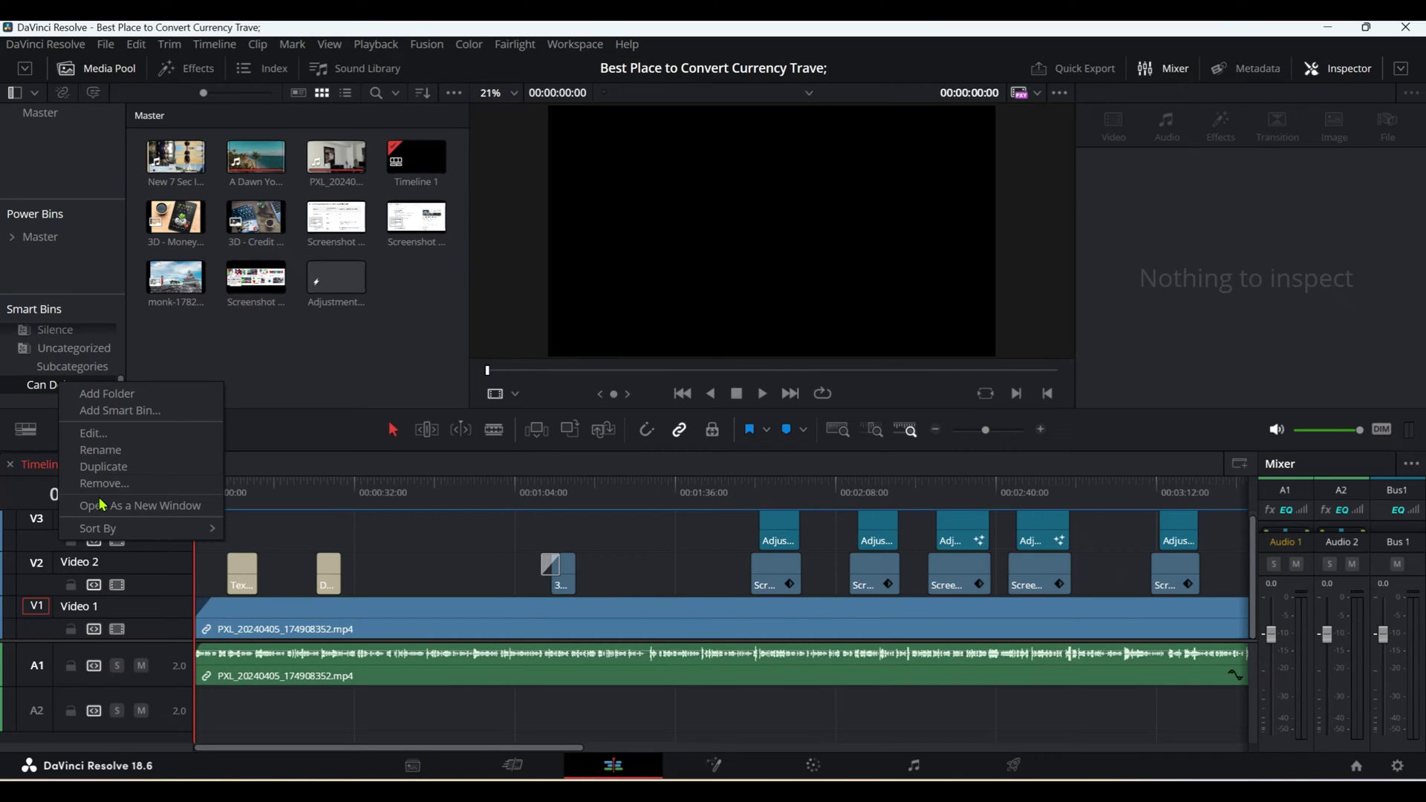
pyautogui.click(42, 390)
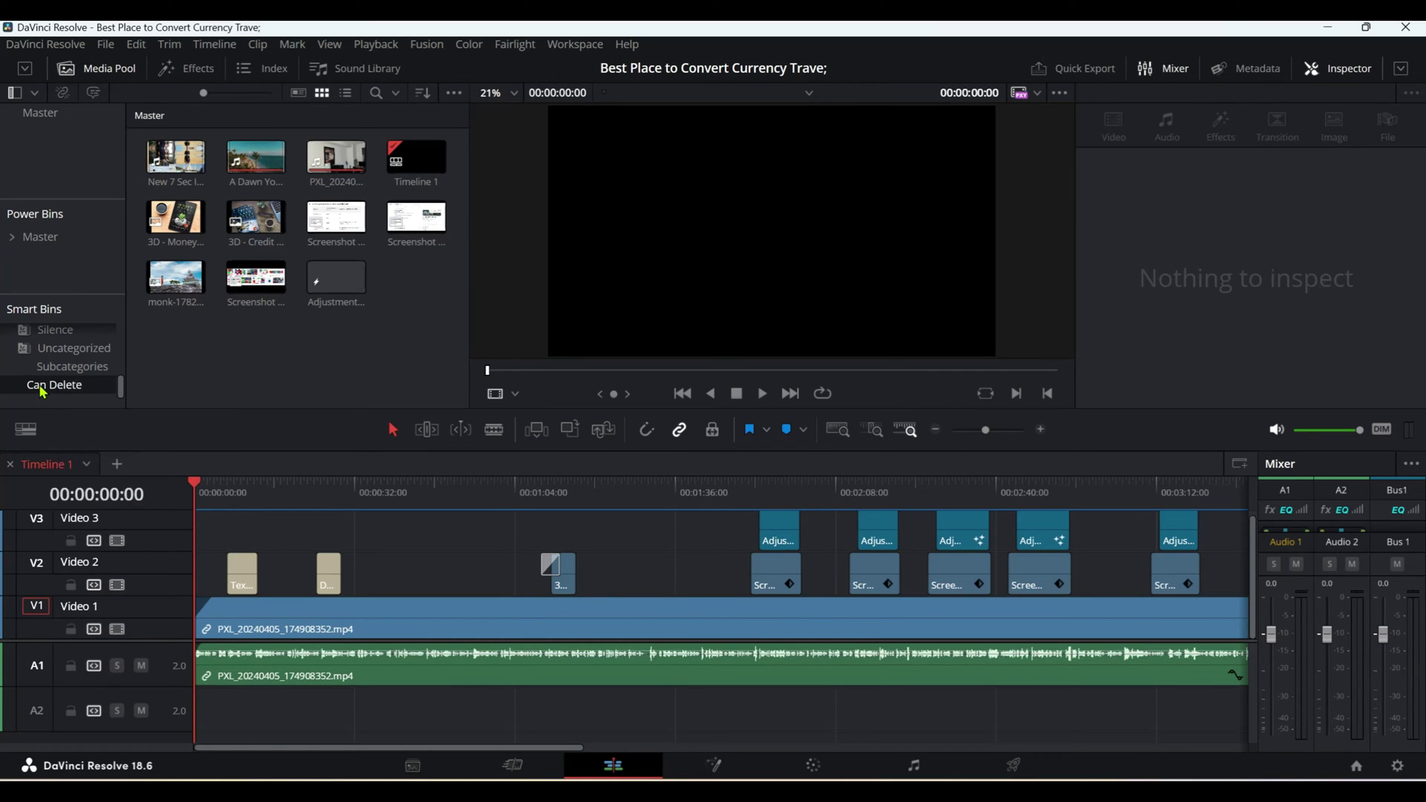
pyautogui.doubleClick(42, 390)
pyautogui.press('BackSpace')
pyautogui.hotkey('ctrl', 'z')
pyautogui.click(38, 383)
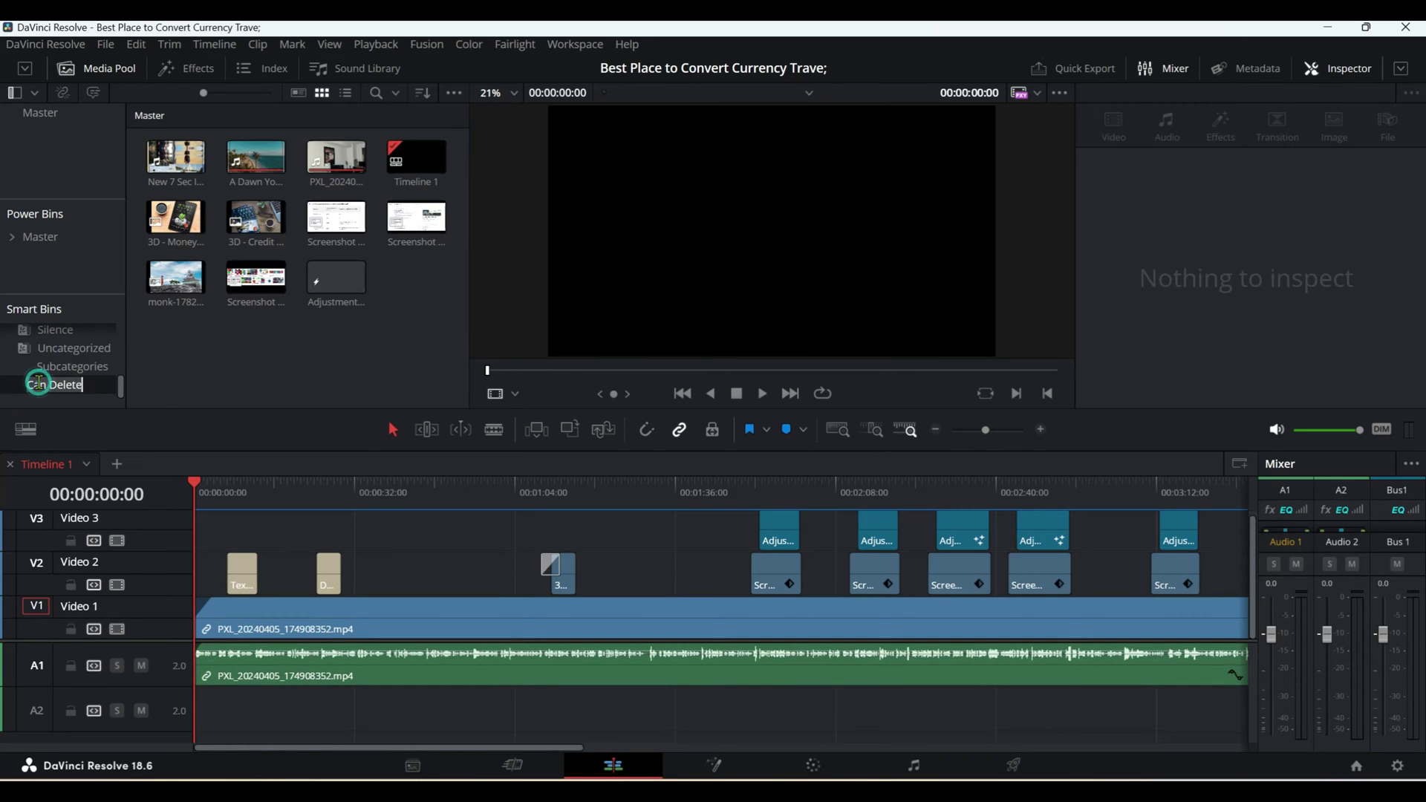
pyautogui.press('BackSpace')
pyautogui.moveTo(120, 388); pyautogui.dragTo(128, 335)
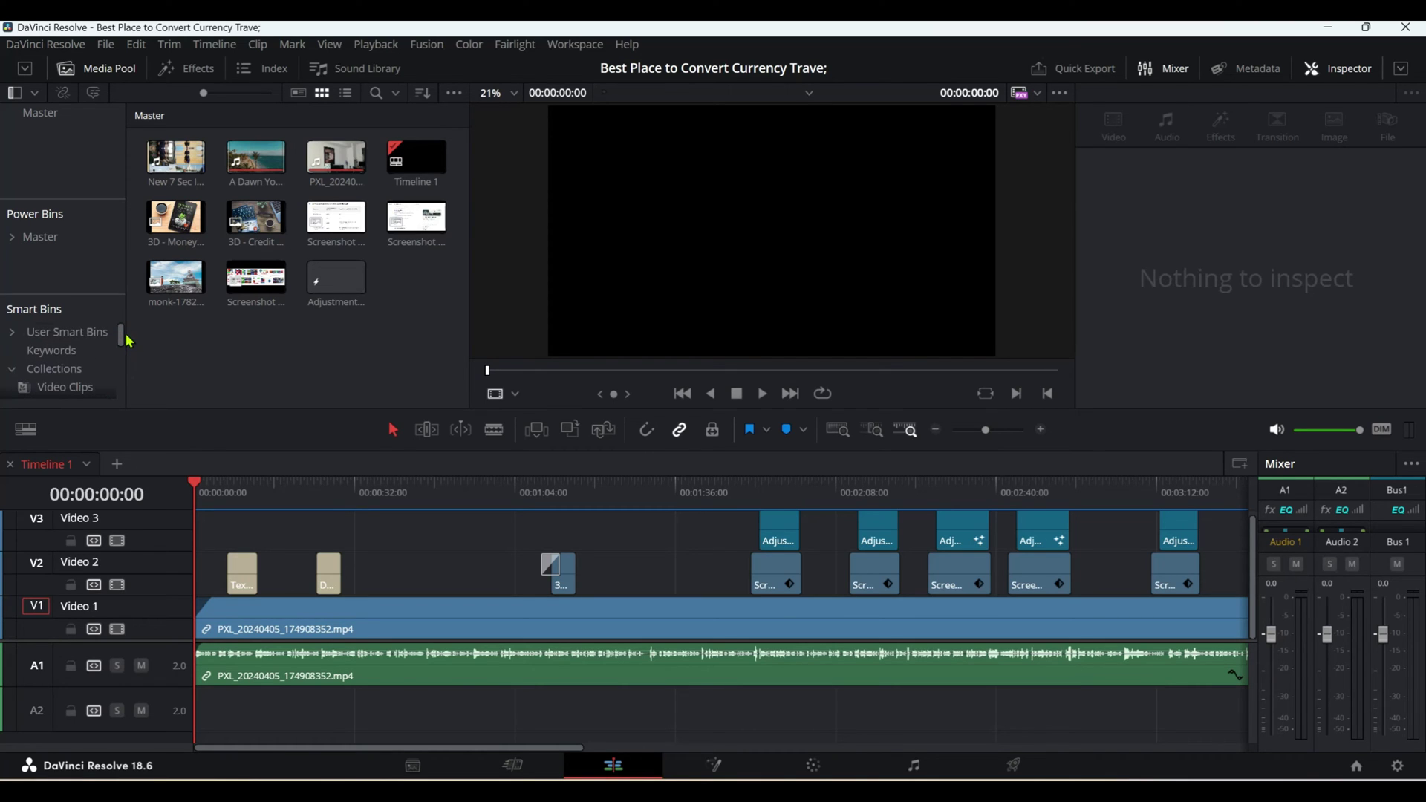
# - Expand User Smart Bins and start deleting its Effects smart bin, bringing up the confirmation
pyautogui.click(72, 339)
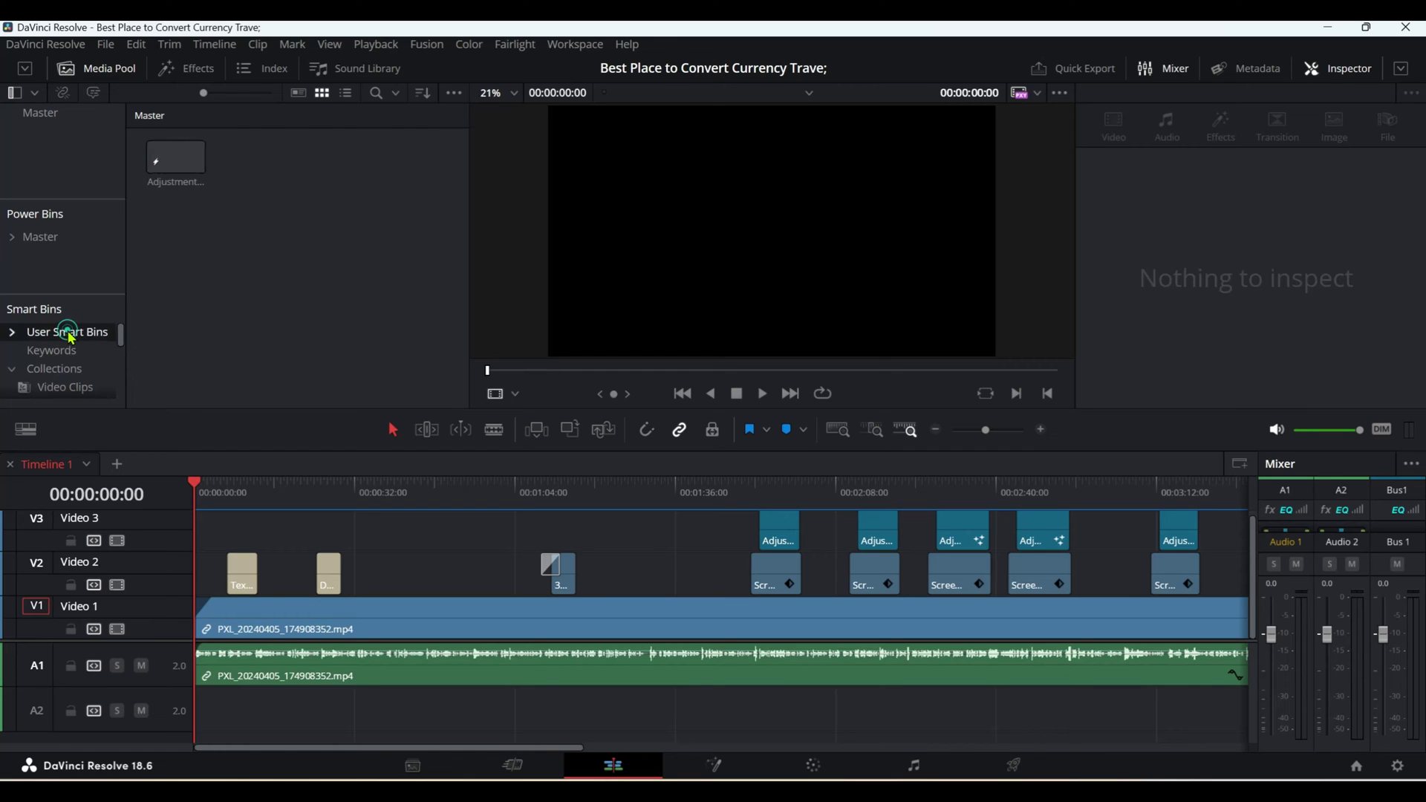
pyautogui.click(12, 334)
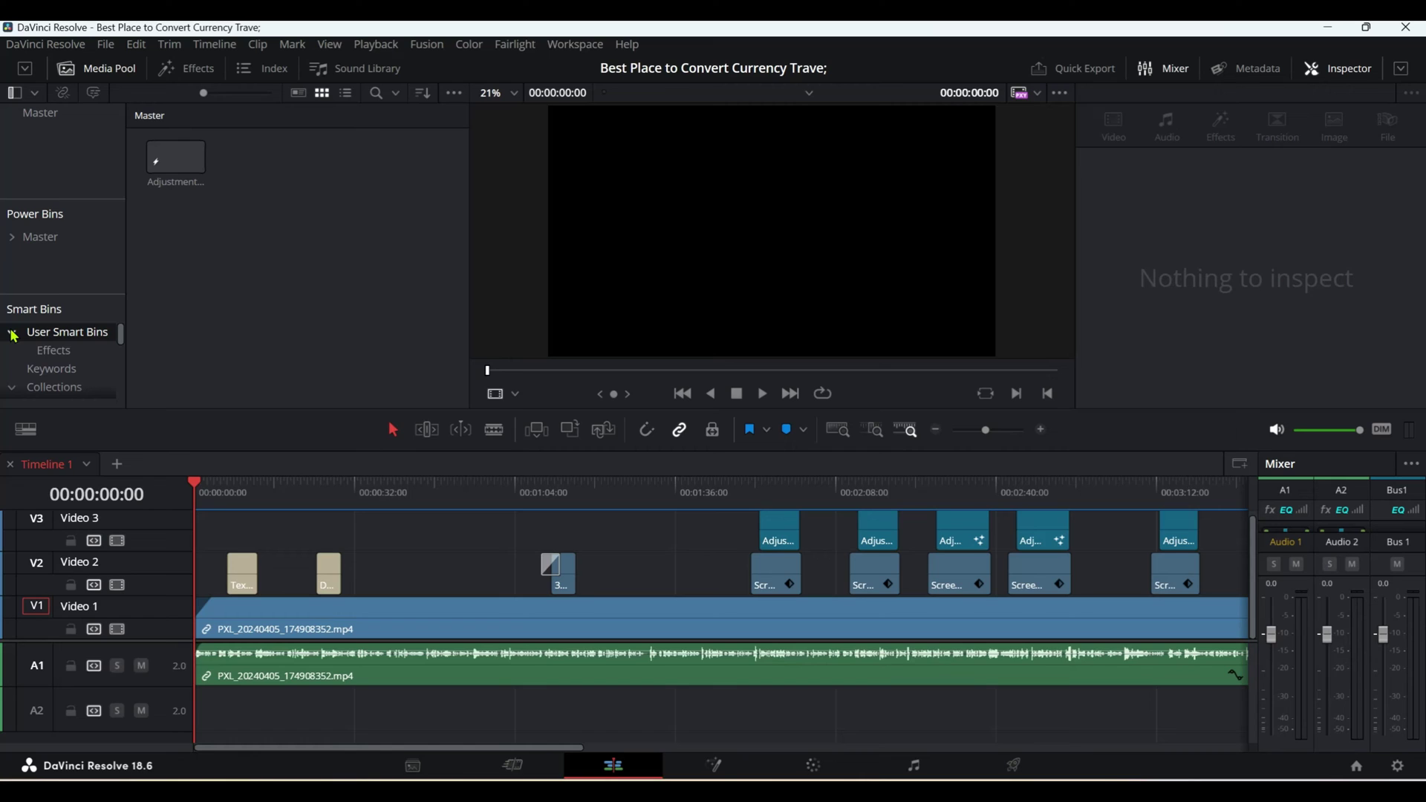
pyautogui.click(56, 353)
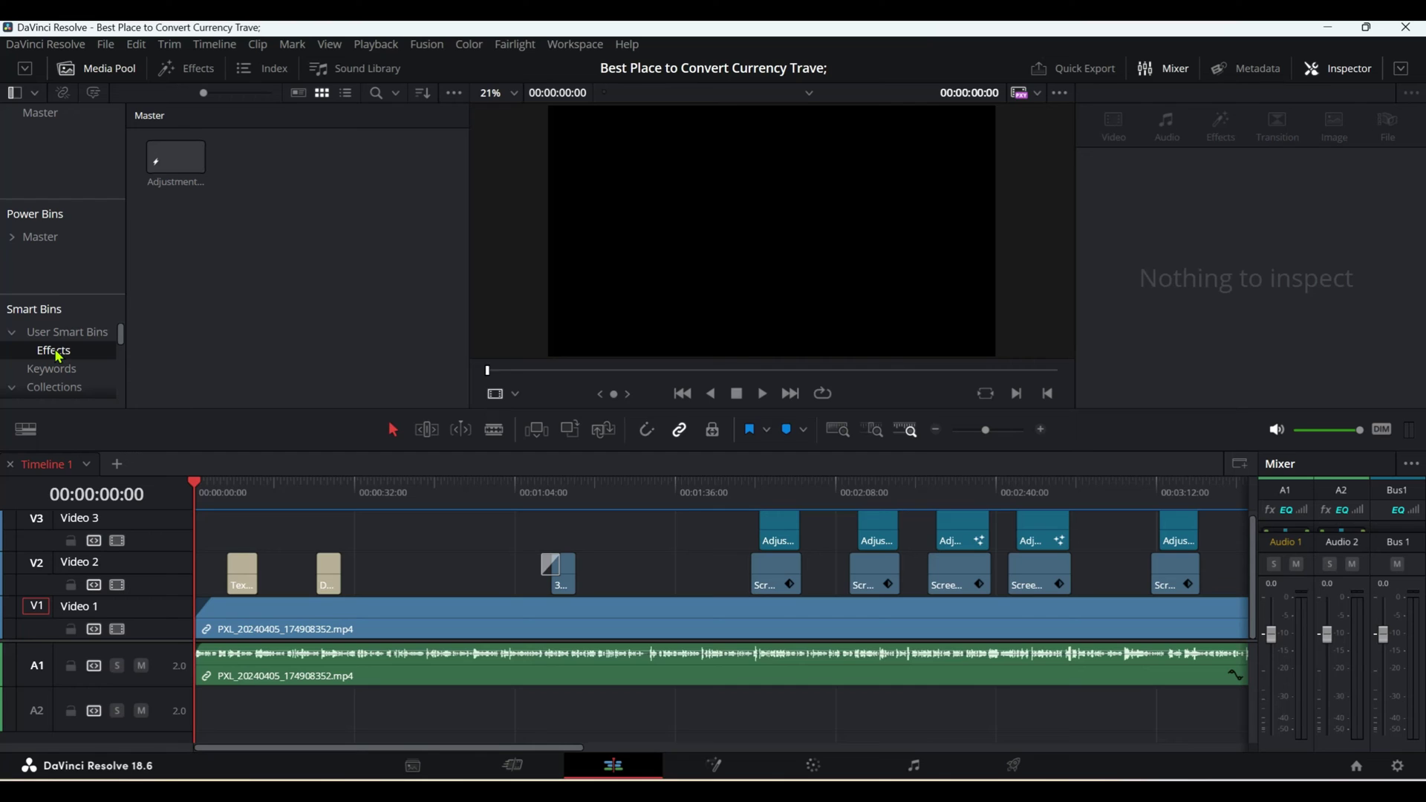
pyautogui.press('Delete')
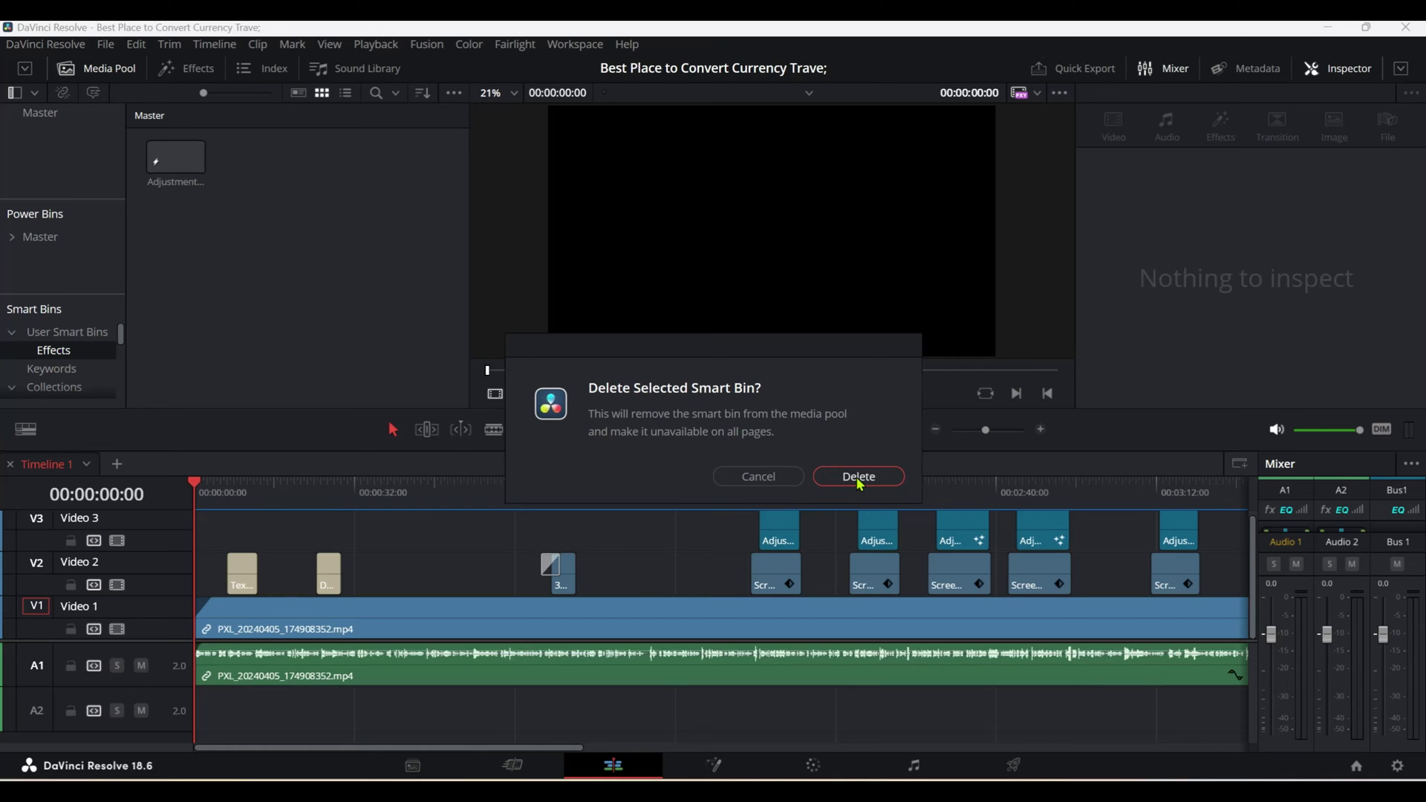
# - Cancel deleting the Effects smart bin and select User Smart Bins instead
pyautogui.click(758, 476)
pyautogui.rightClick(47, 354)
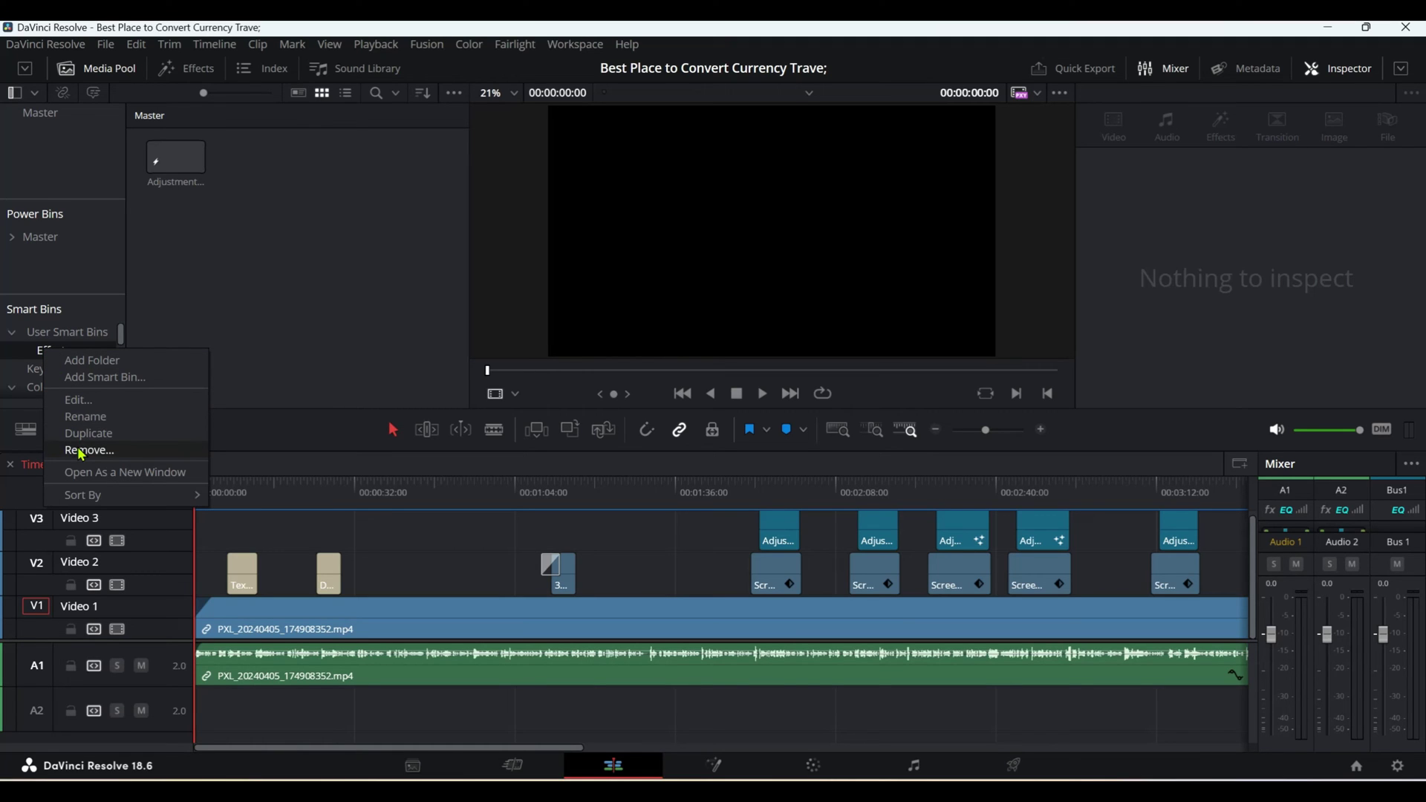
pyautogui.click(53, 336)
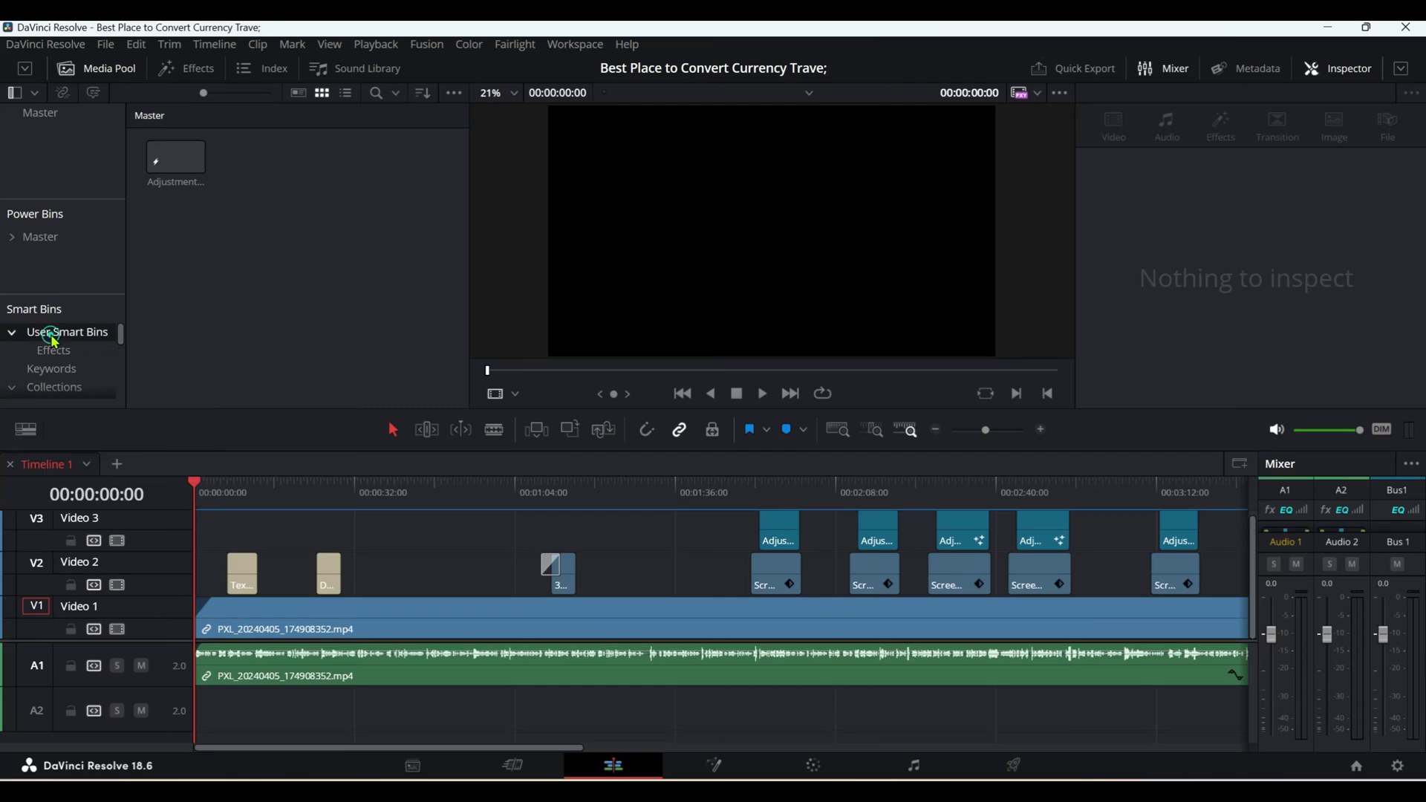
# - Collapse and re-expand User Smart Bins, closing its options menu, then scroll down to Can Delete
pyautogui.rightClick(53, 338)
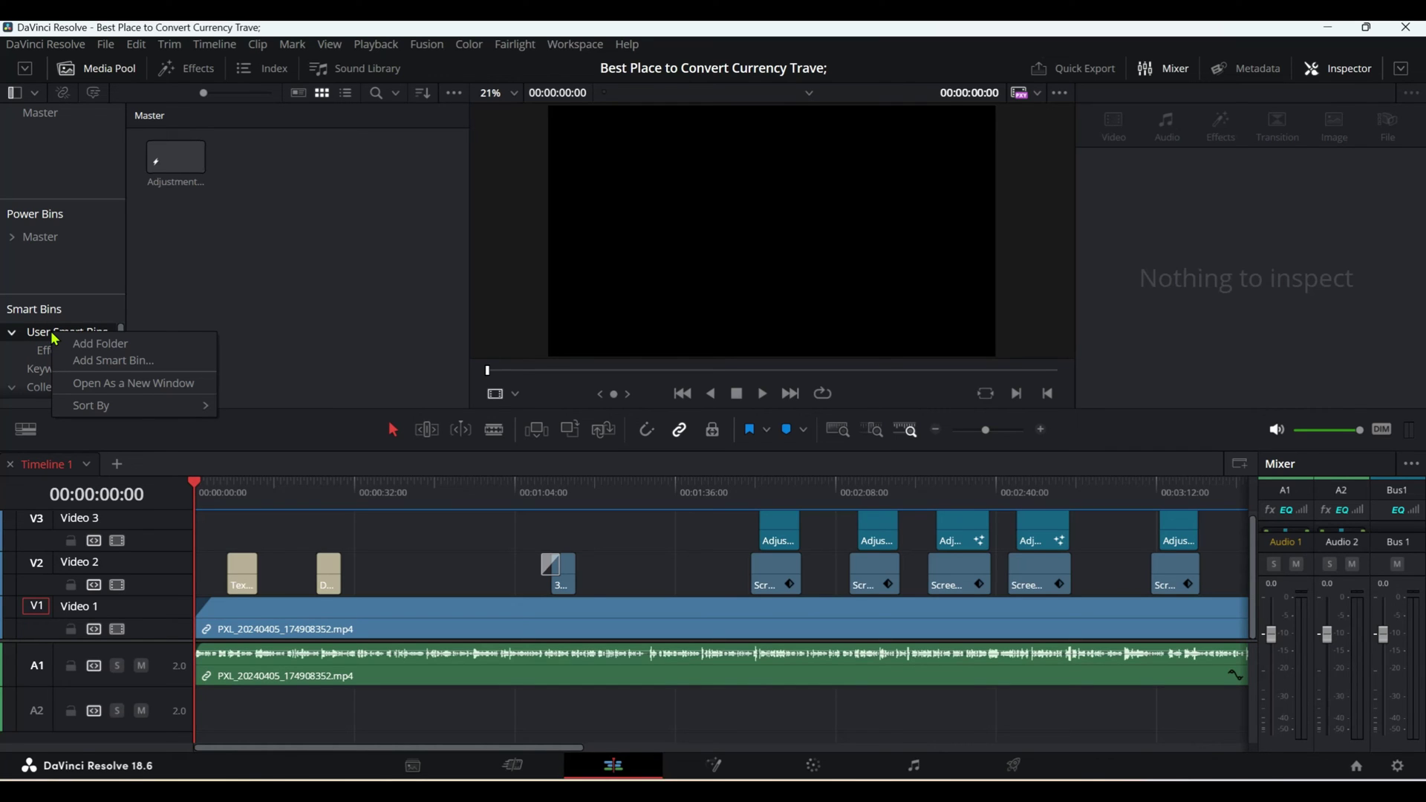
pyautogui.click(13, 338)
pyautogui.rightClick(52, 340)
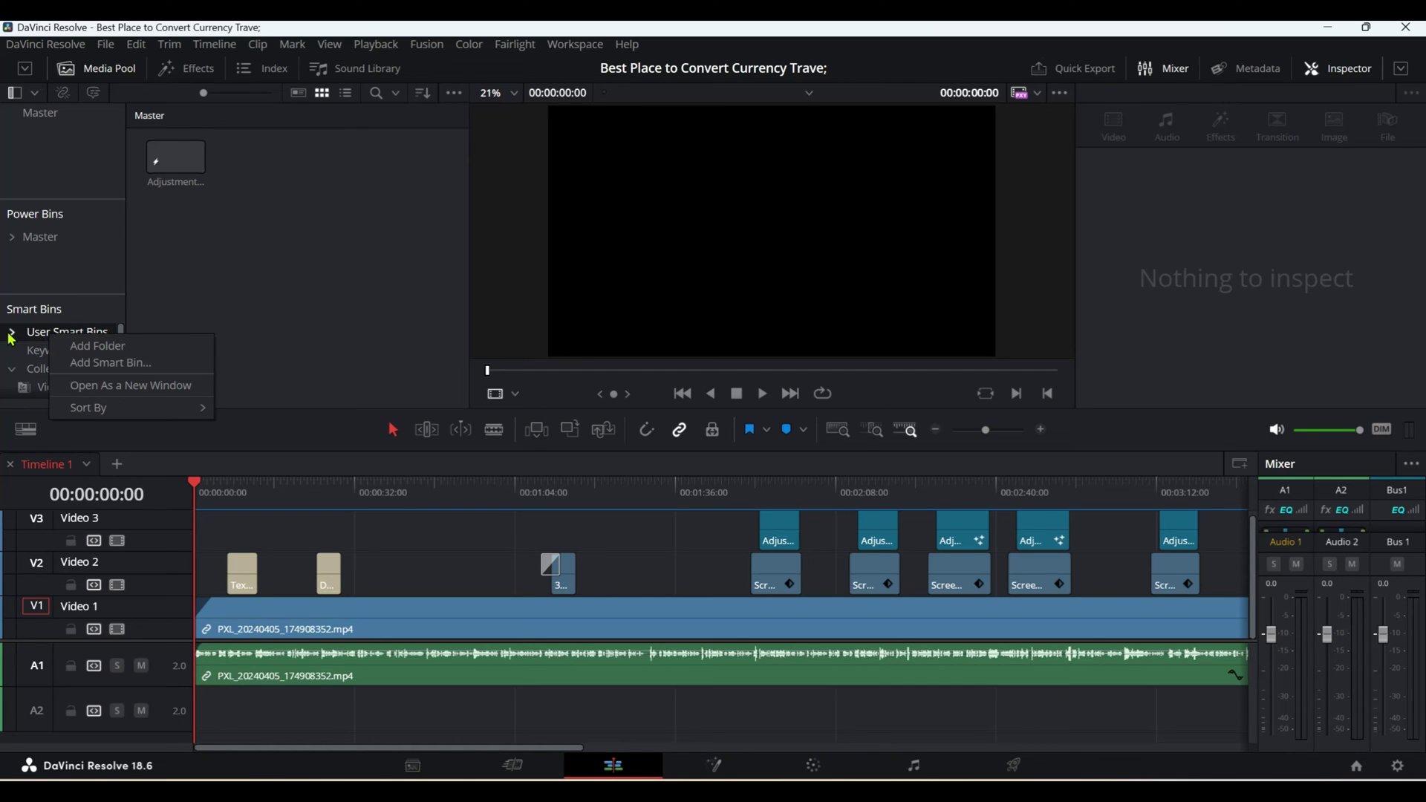
pyautogui.click(11, 333)
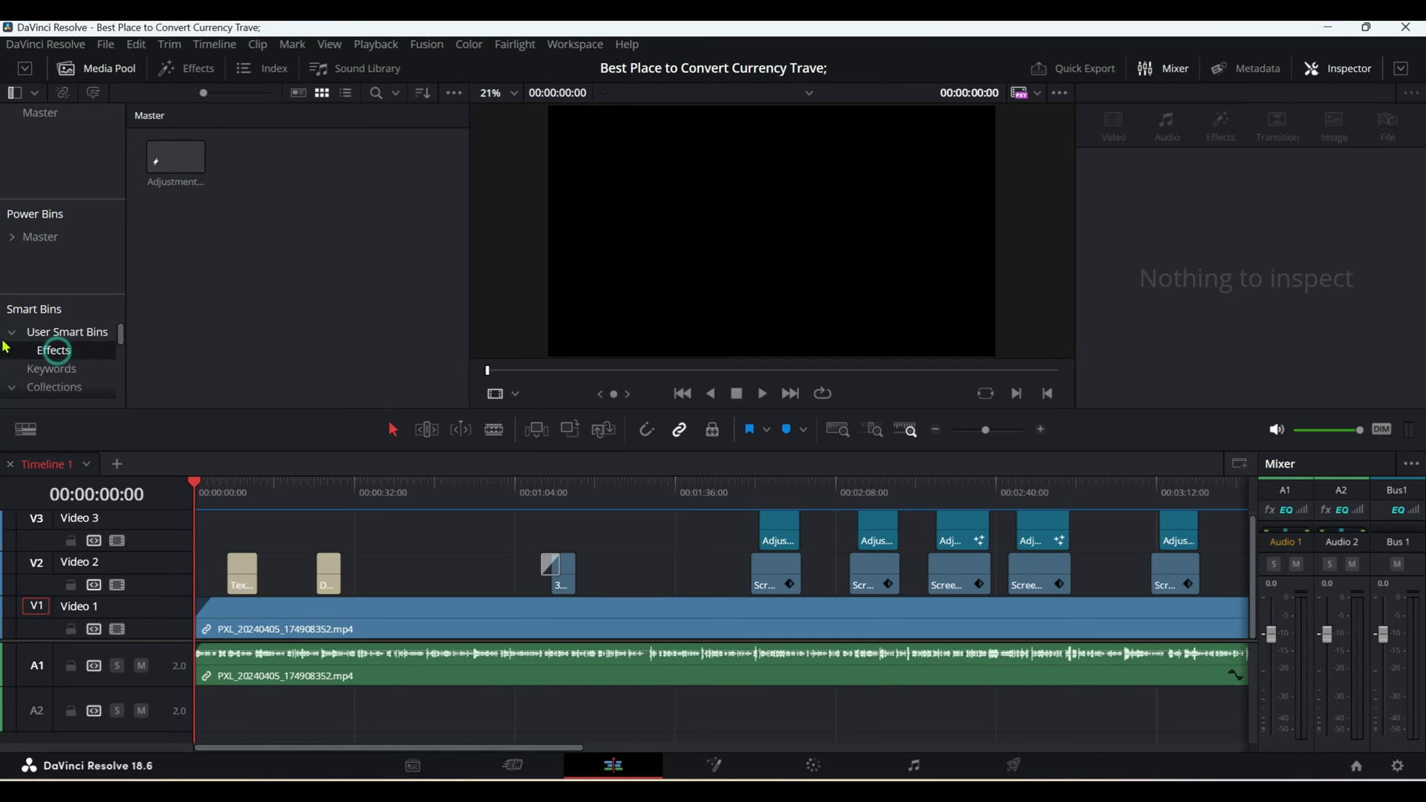
pyautogui.click(12, 334)
pyautogui.rightClick(45, 338)
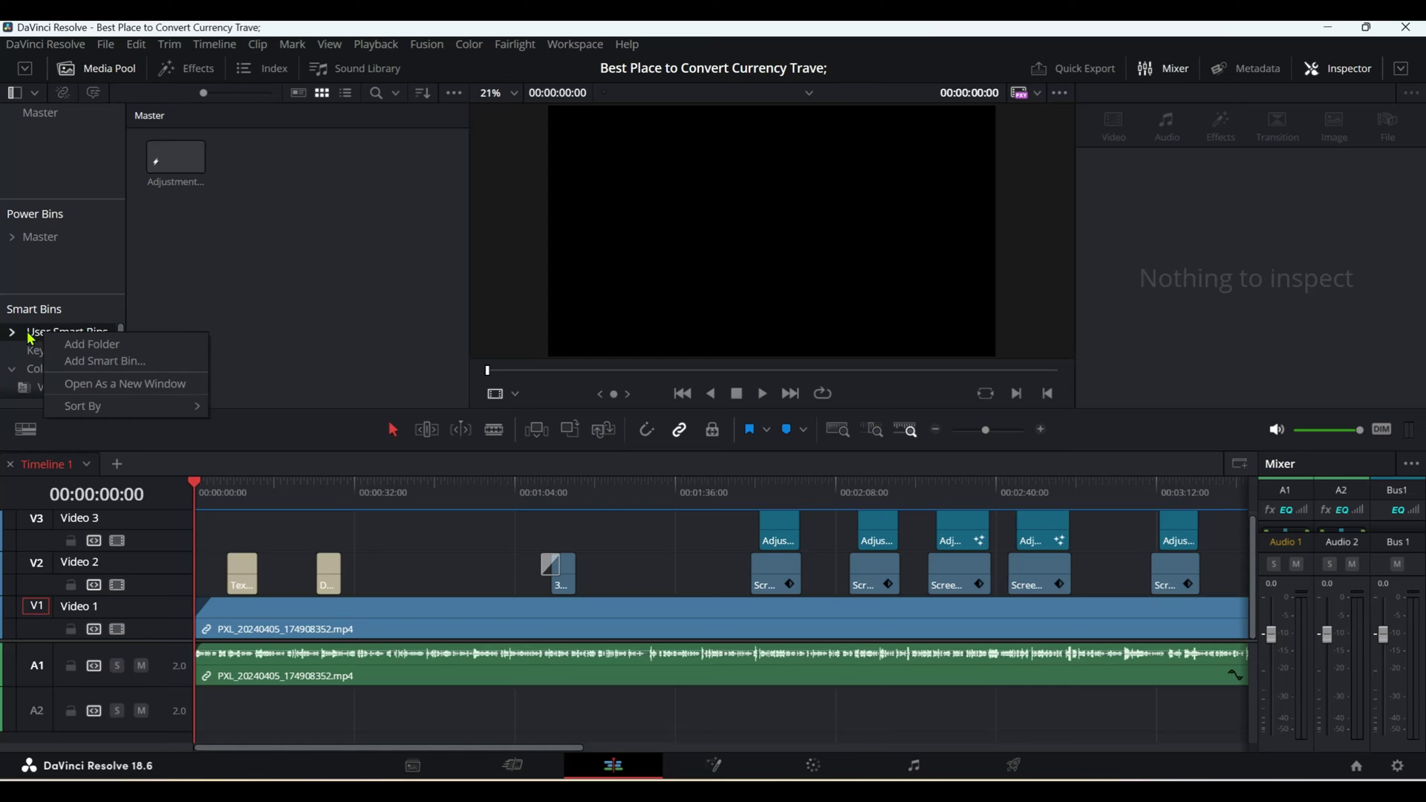
pyautogui.click(21, 335)
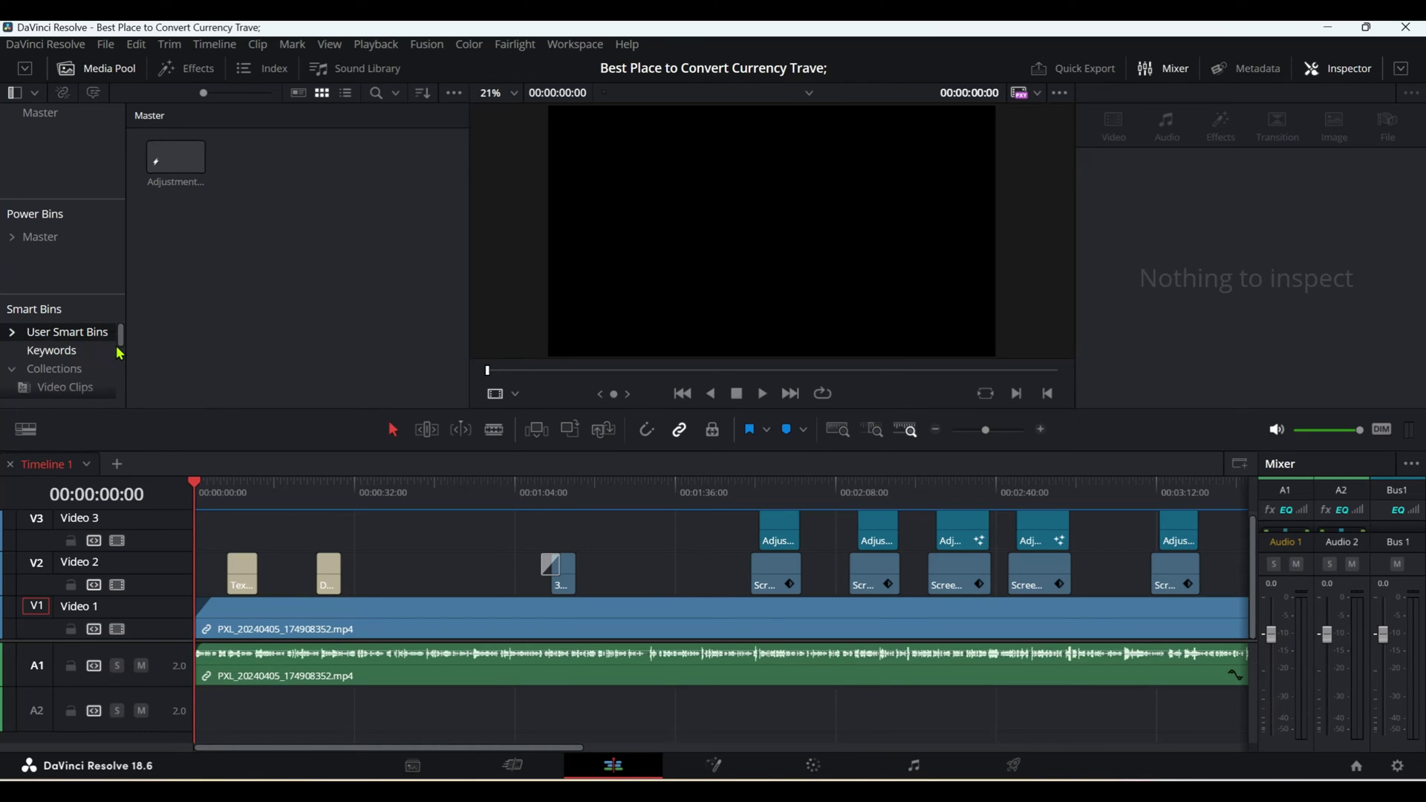
pyautogui.moveTo(120, 332); pyautogui.dragTo(124, 399)
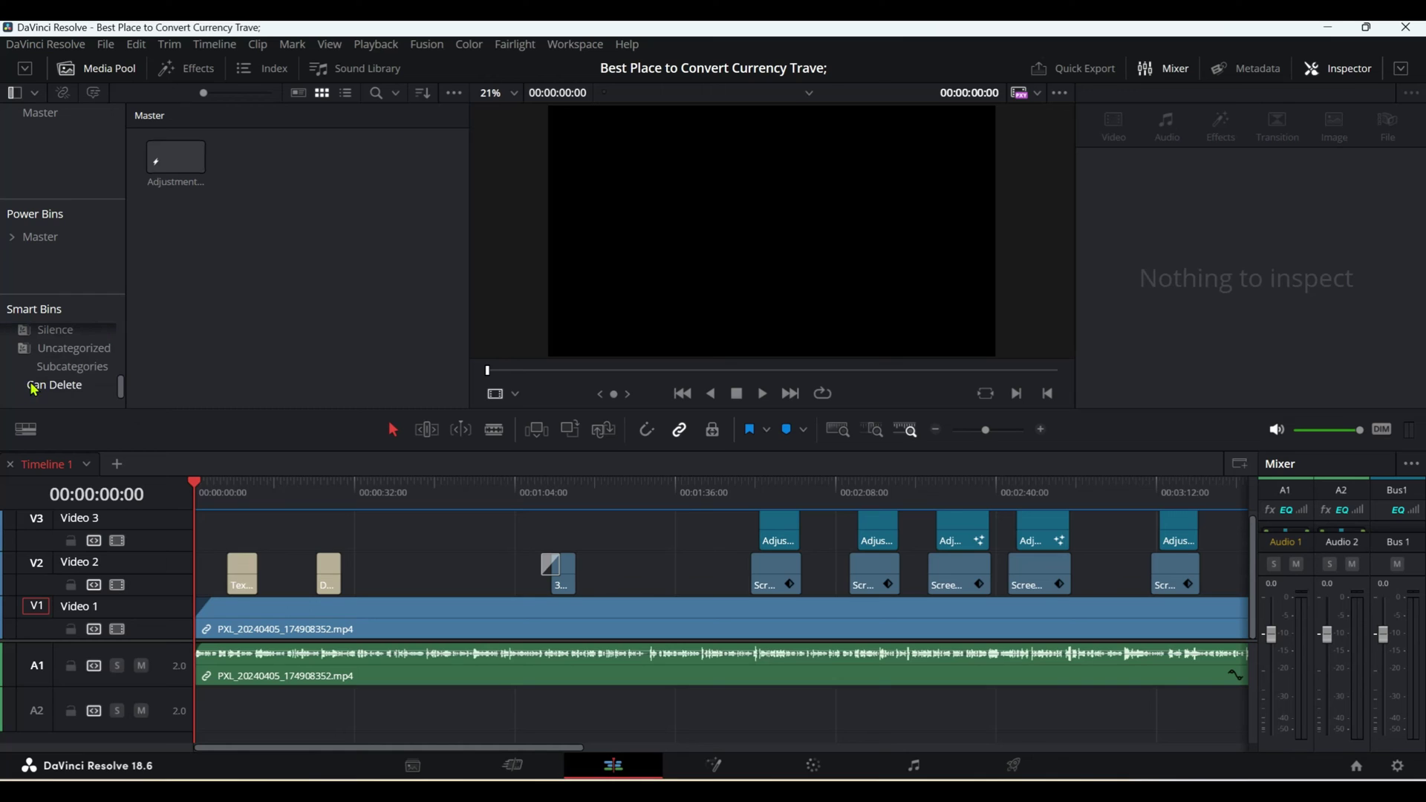
# - Remove the Can Delete smart bin and confirm the deletion
pyautogui.click(56, 388)
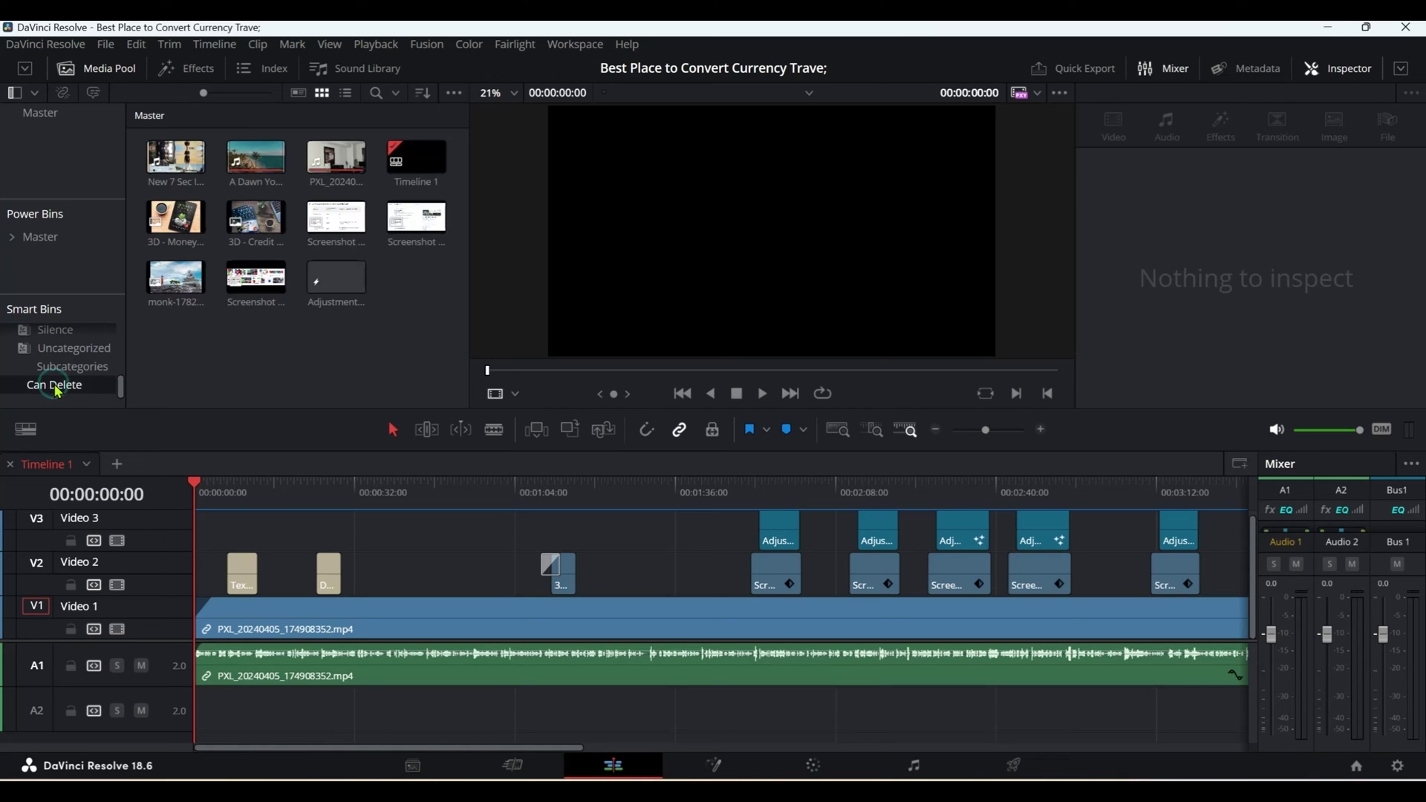
pyautogui.rightClick(57, 389)
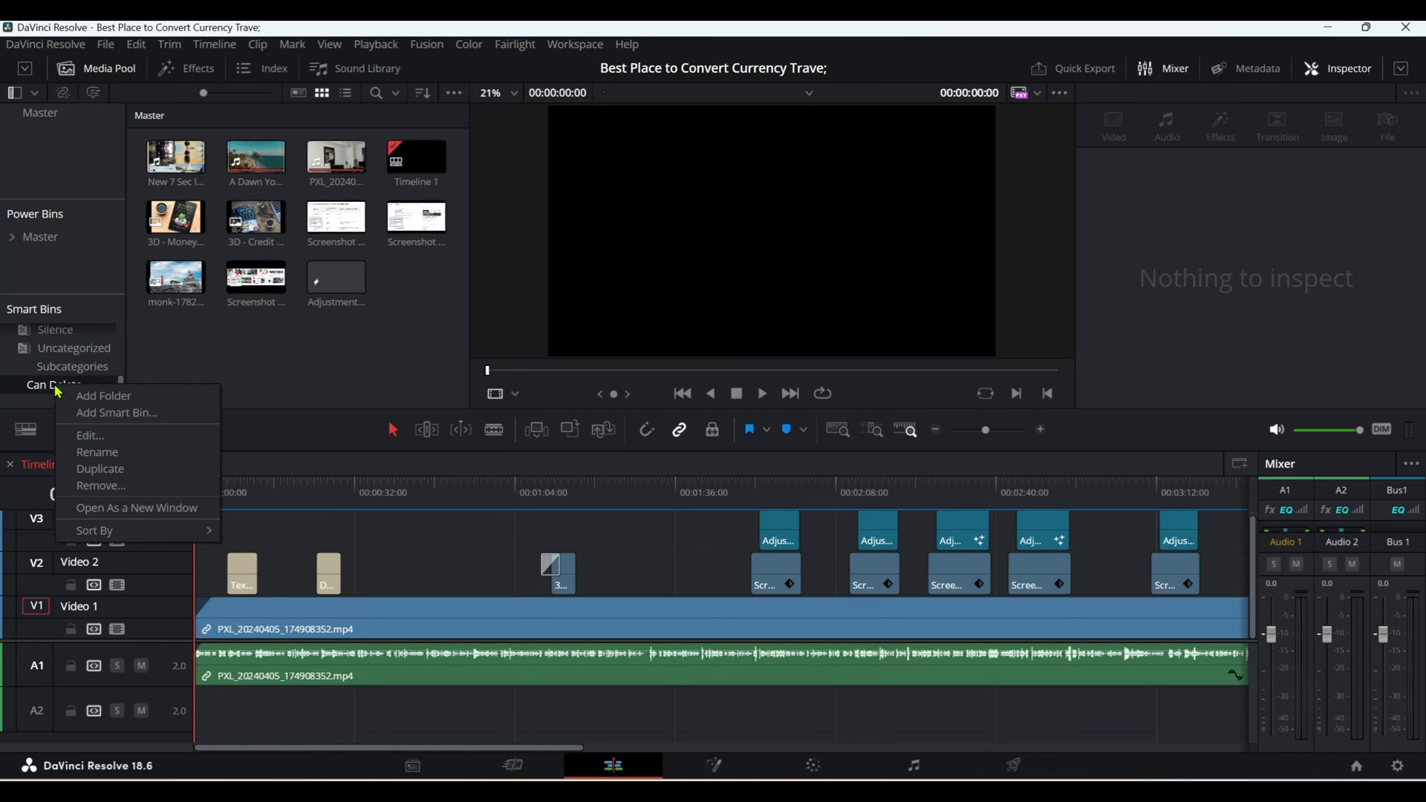
pyautogui.click(100, 486)
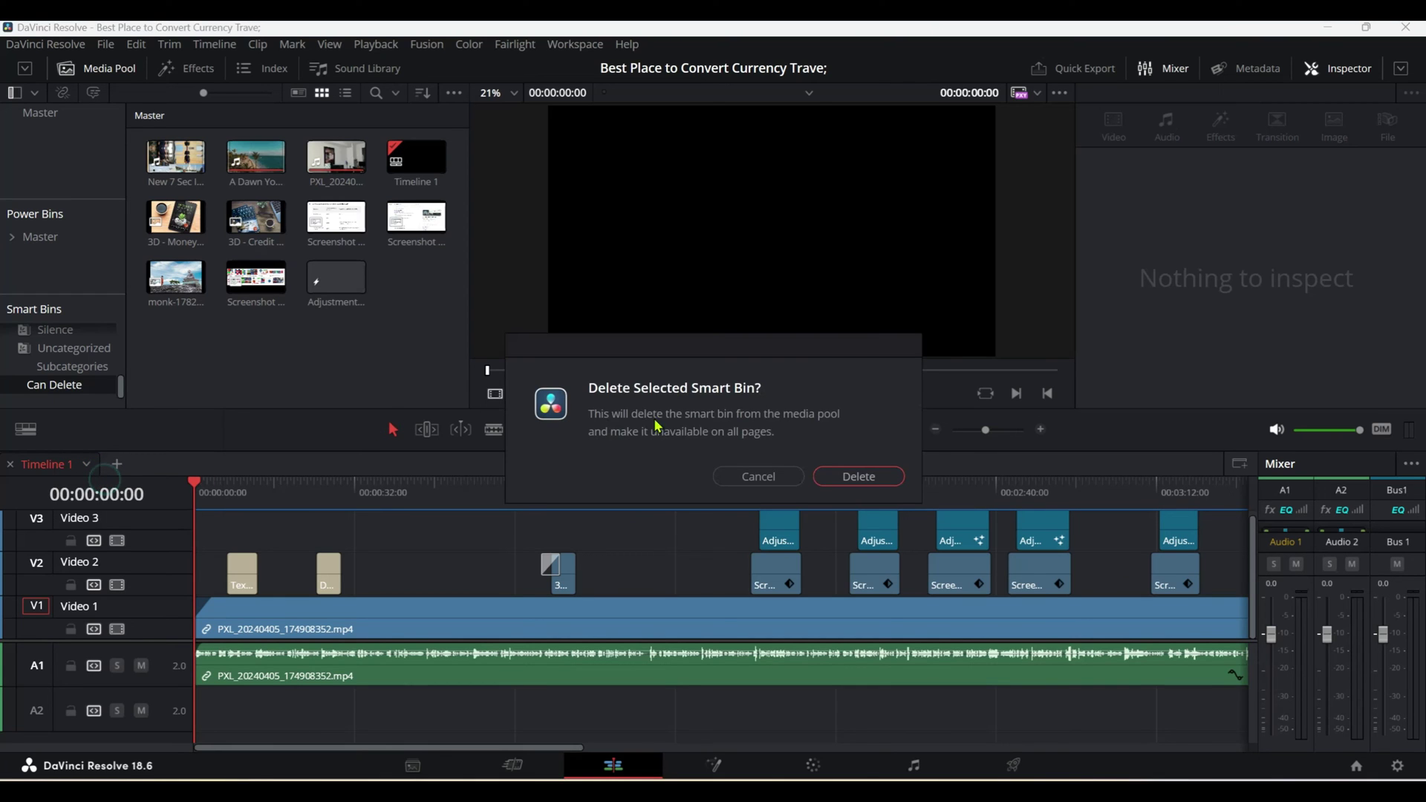
pyautogui.click(854, 479)
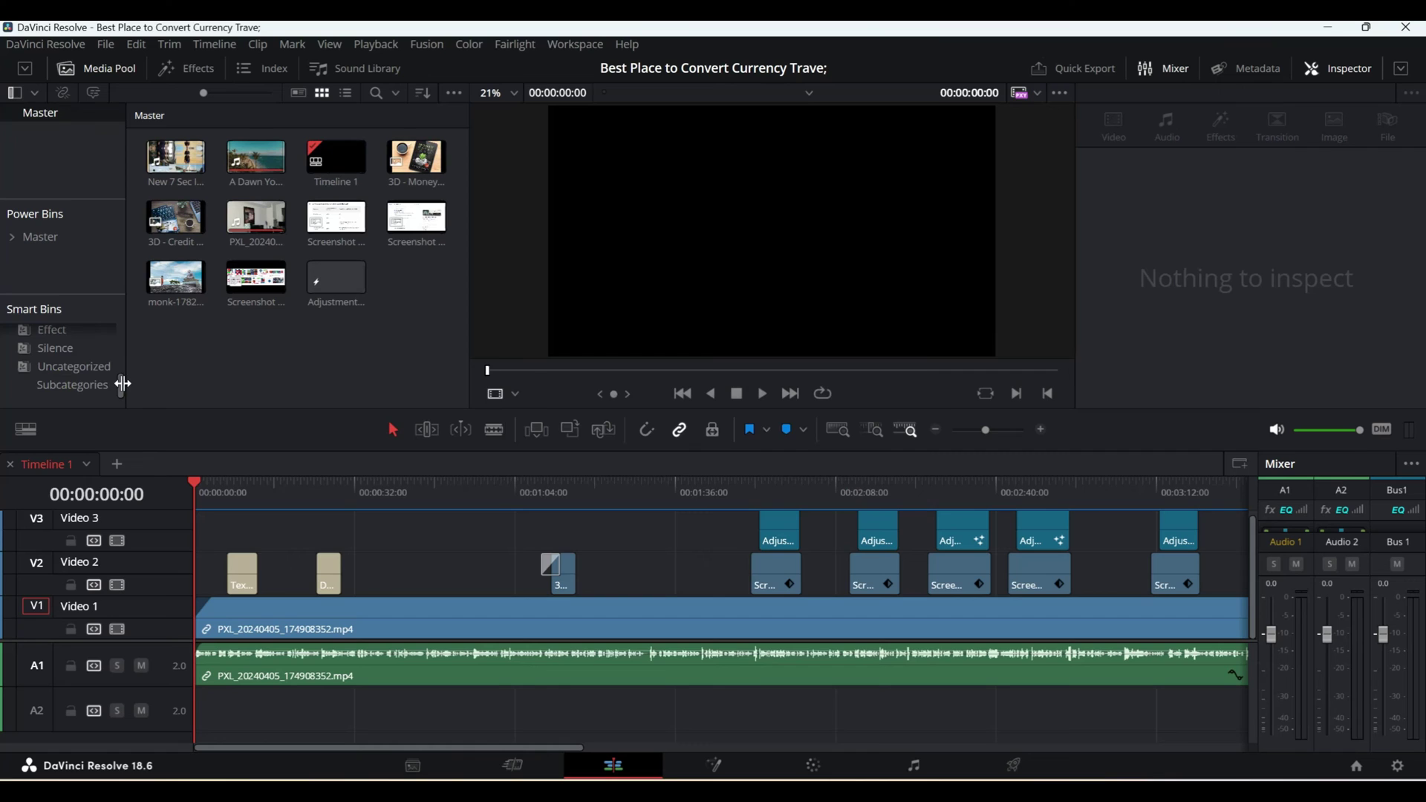
# - Collapse the Collections smart bin group
pyautogui.scroll(1, 122, 375)
pyautogui.moveTo(119, 375); pyautogui.dragTo(124, 338)
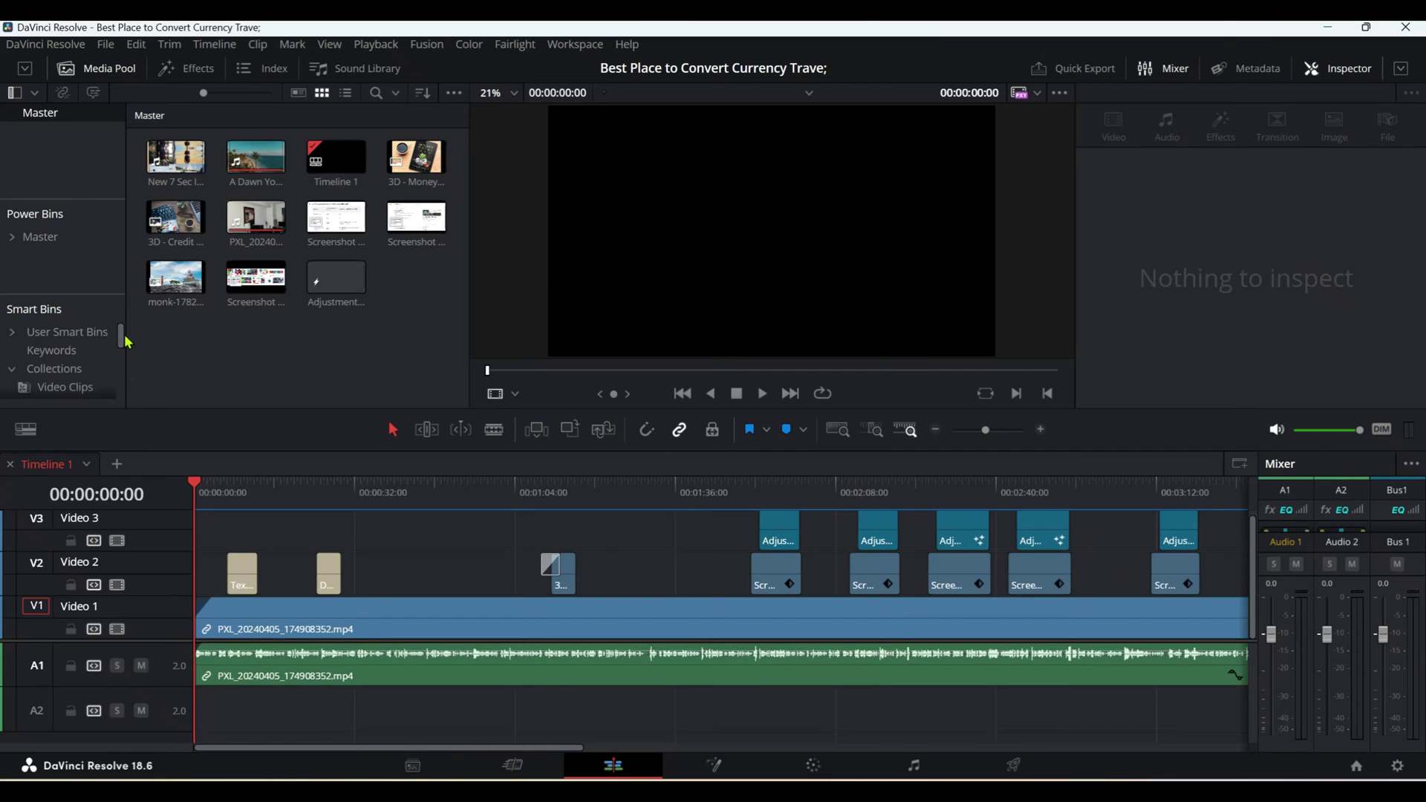
pyautogui.scroll(-1, 125, 341)
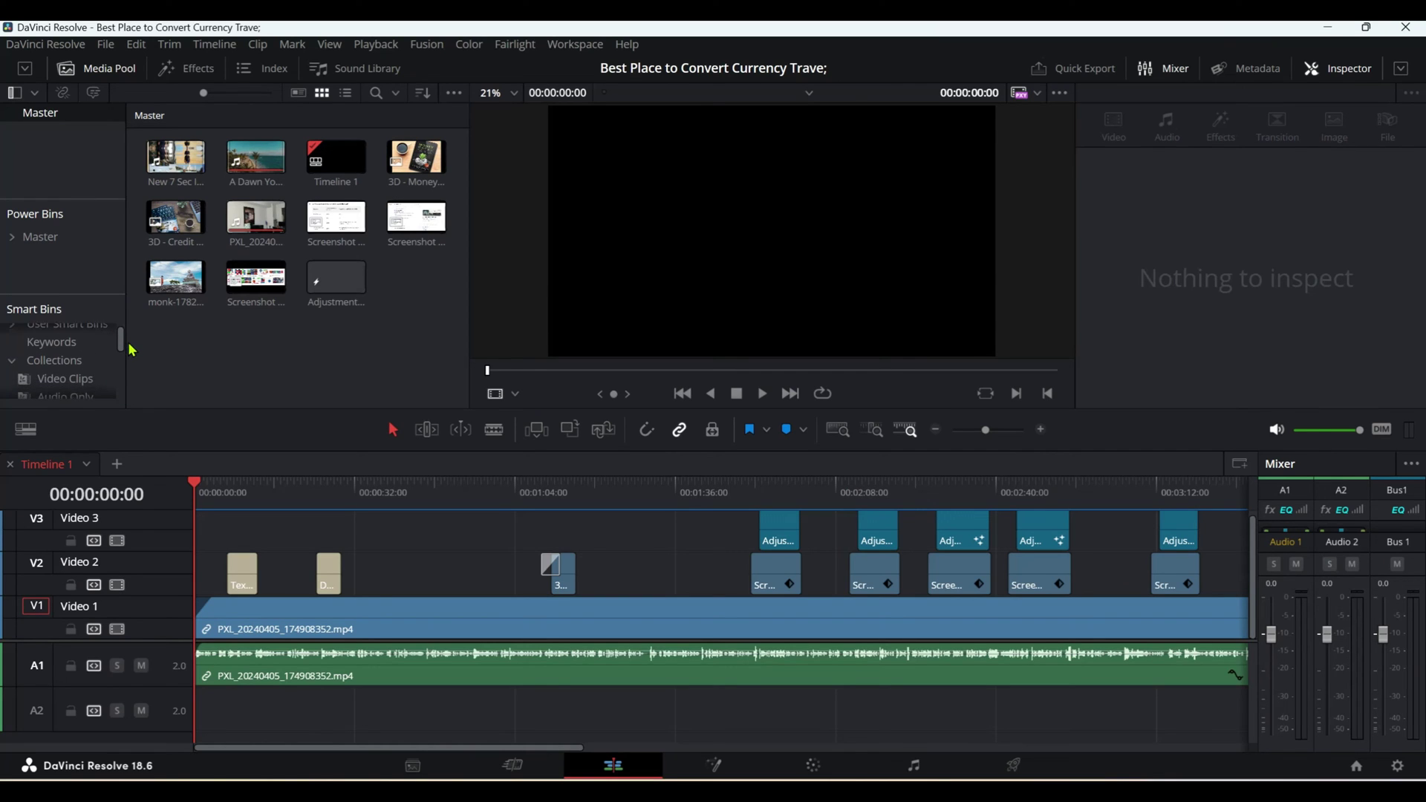
pyautogui.click(13, 361)
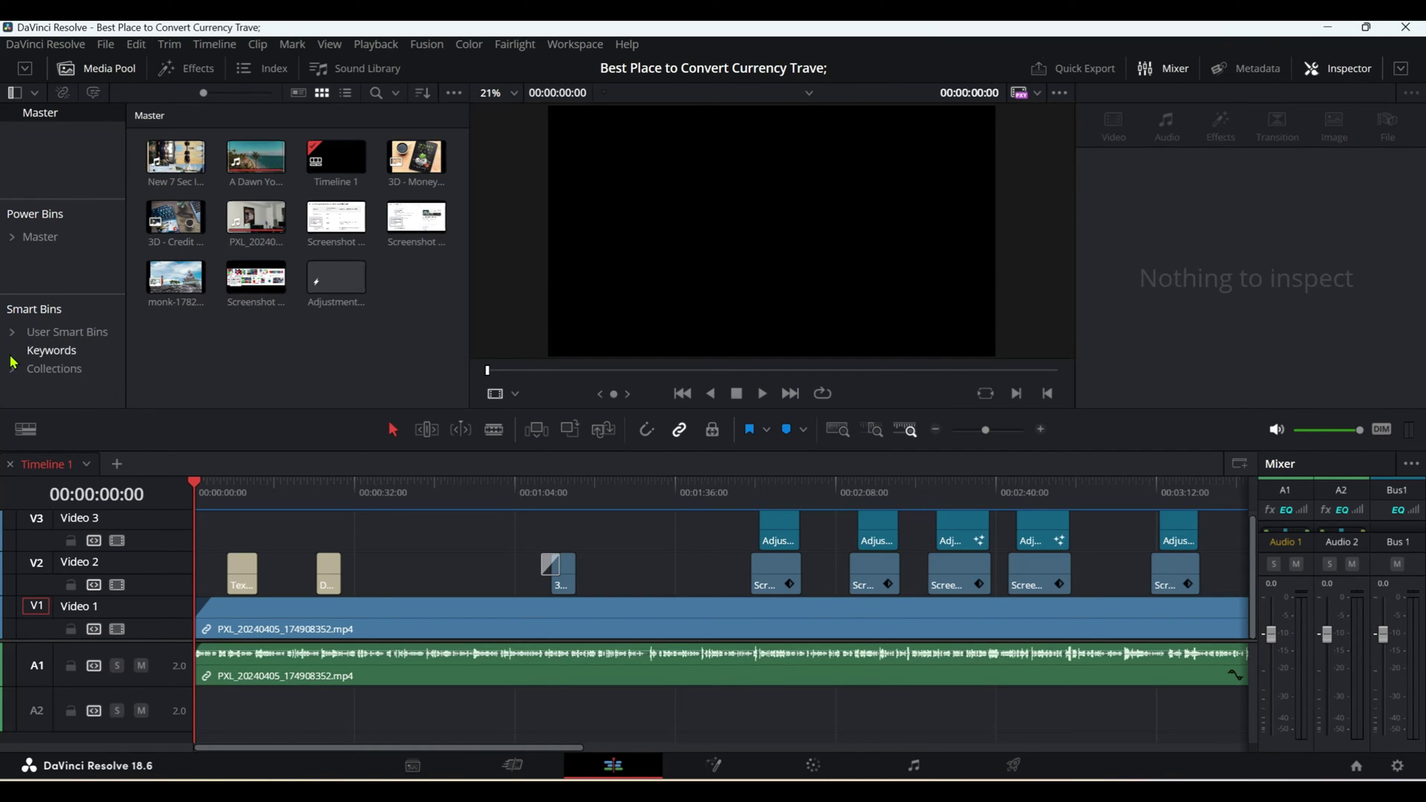
# - Show the empty Keywords smart bin, then open the DaVinci Resolve application menu
pyautogui.click(51, 352)
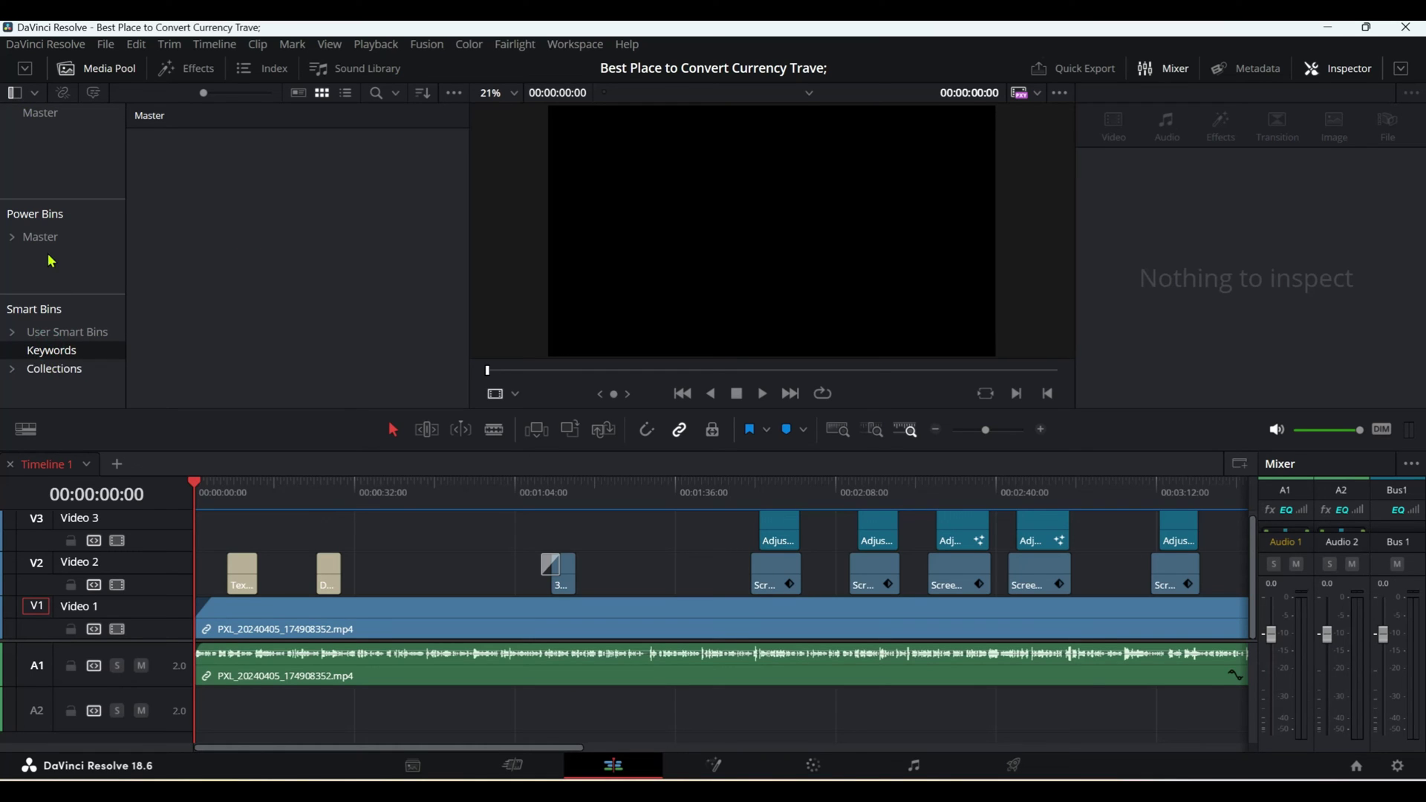
pyautogui.click(41, 46)
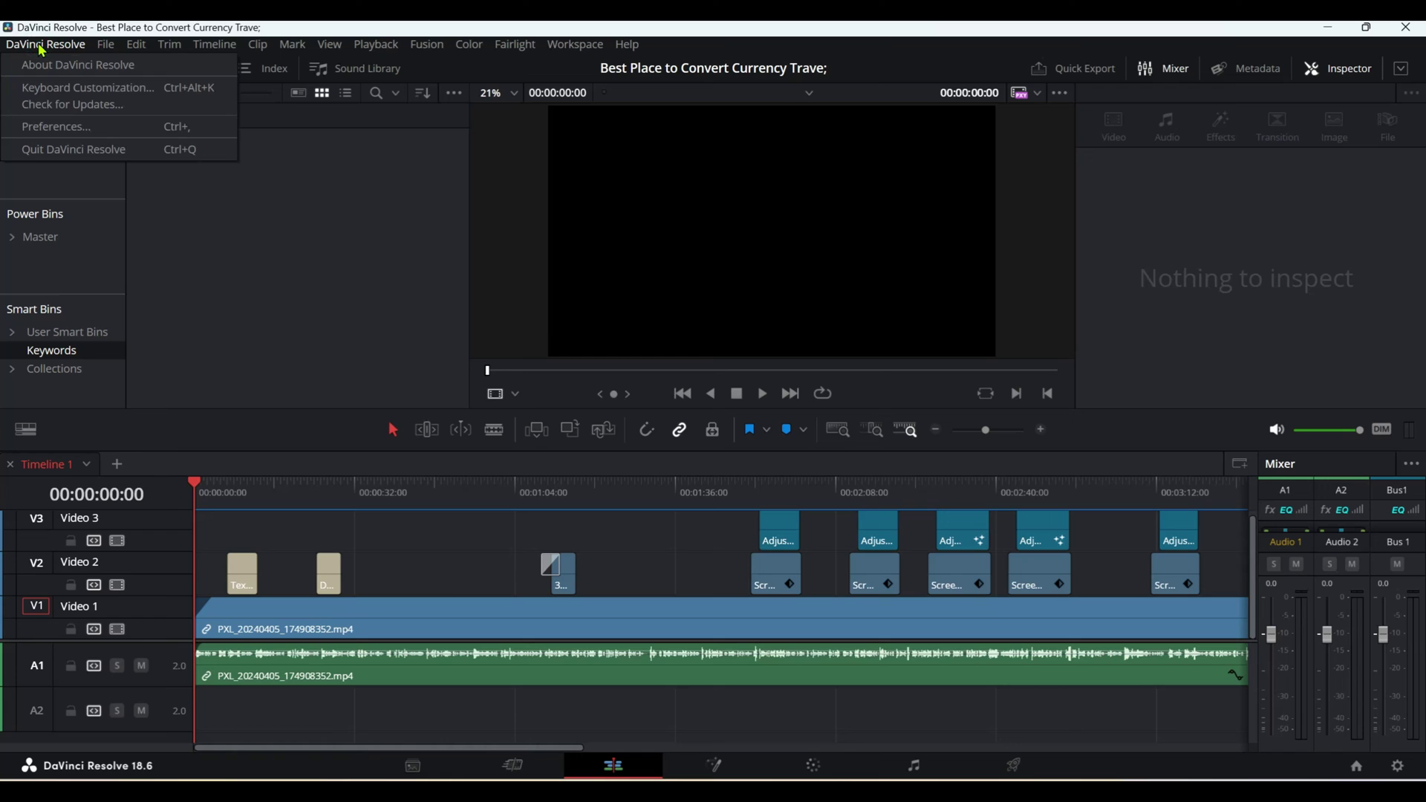
# - In Preferences > User > Editing, uncheck automatic smart bins for keywords and for collections
pyautogui.click(49, 126)
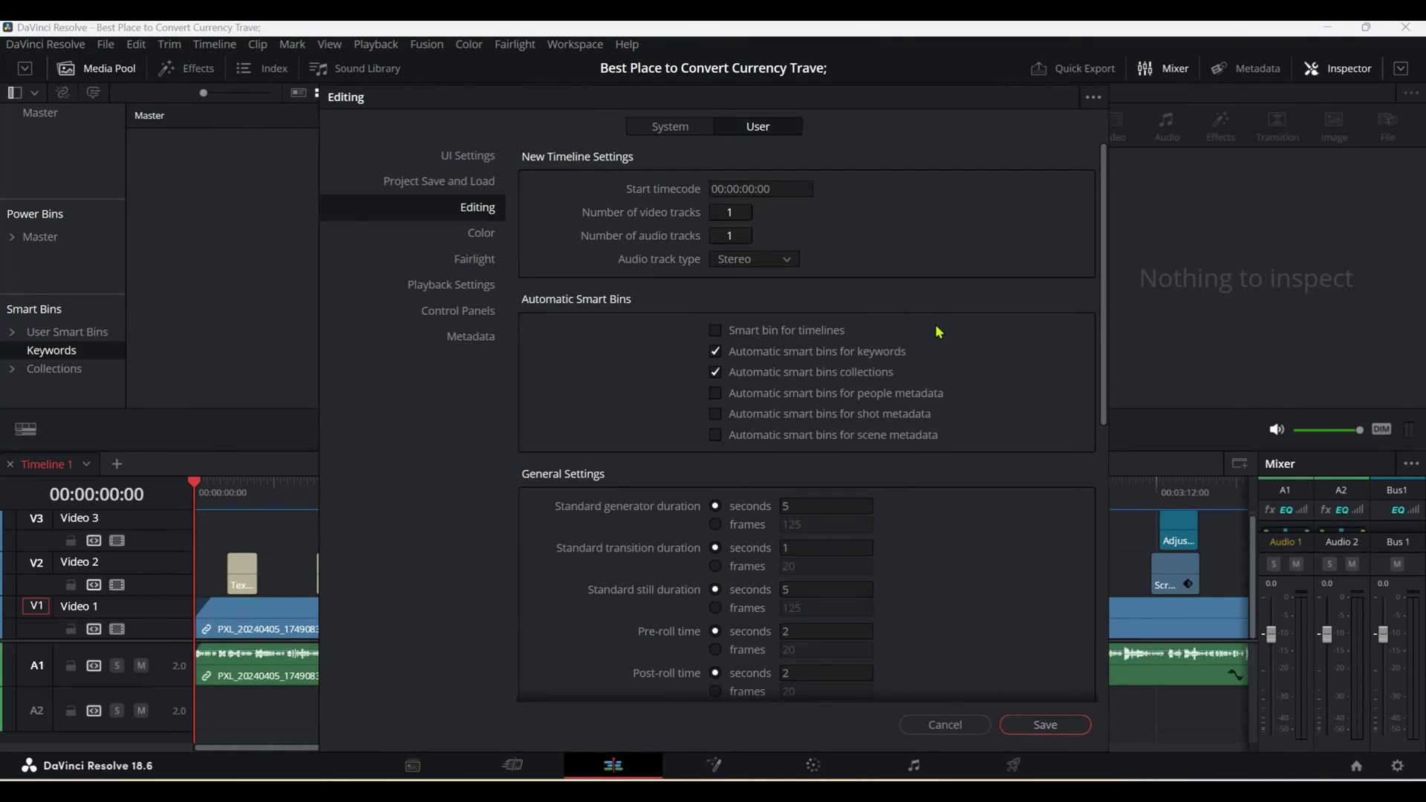
pyautogui.click(754, 127)
pyautogui.click(668, 128)
pyautogui.click(753, 128)
pyautogui.click(470, 212)
pyautogui.click(715, 352)
pyautogui.click(715, 372)
# - Save the preferences, then expand User Smart Bins to reveal its Effects bin and adjustment clip
pyautogui.click(1041, 728)
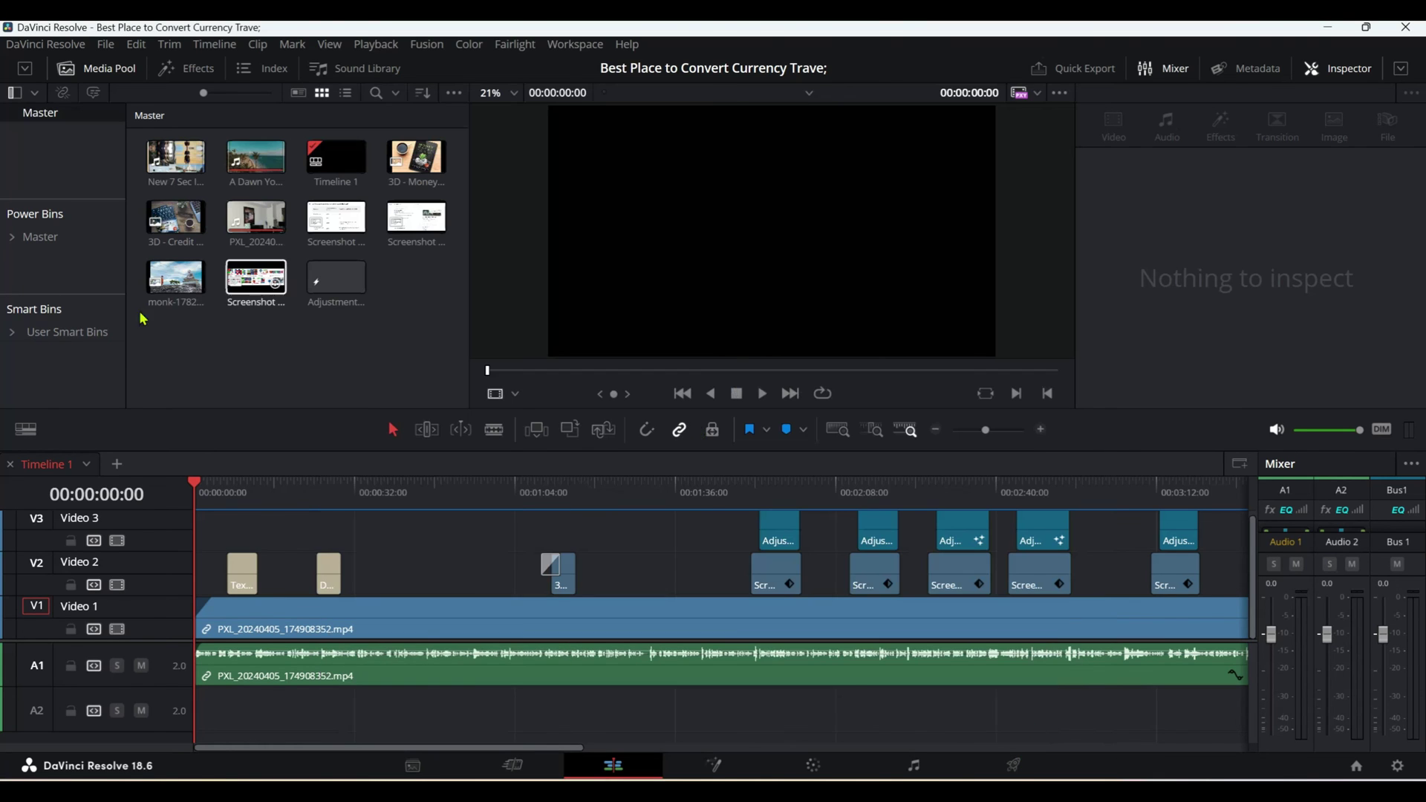
pyautogui.click(12, 332)
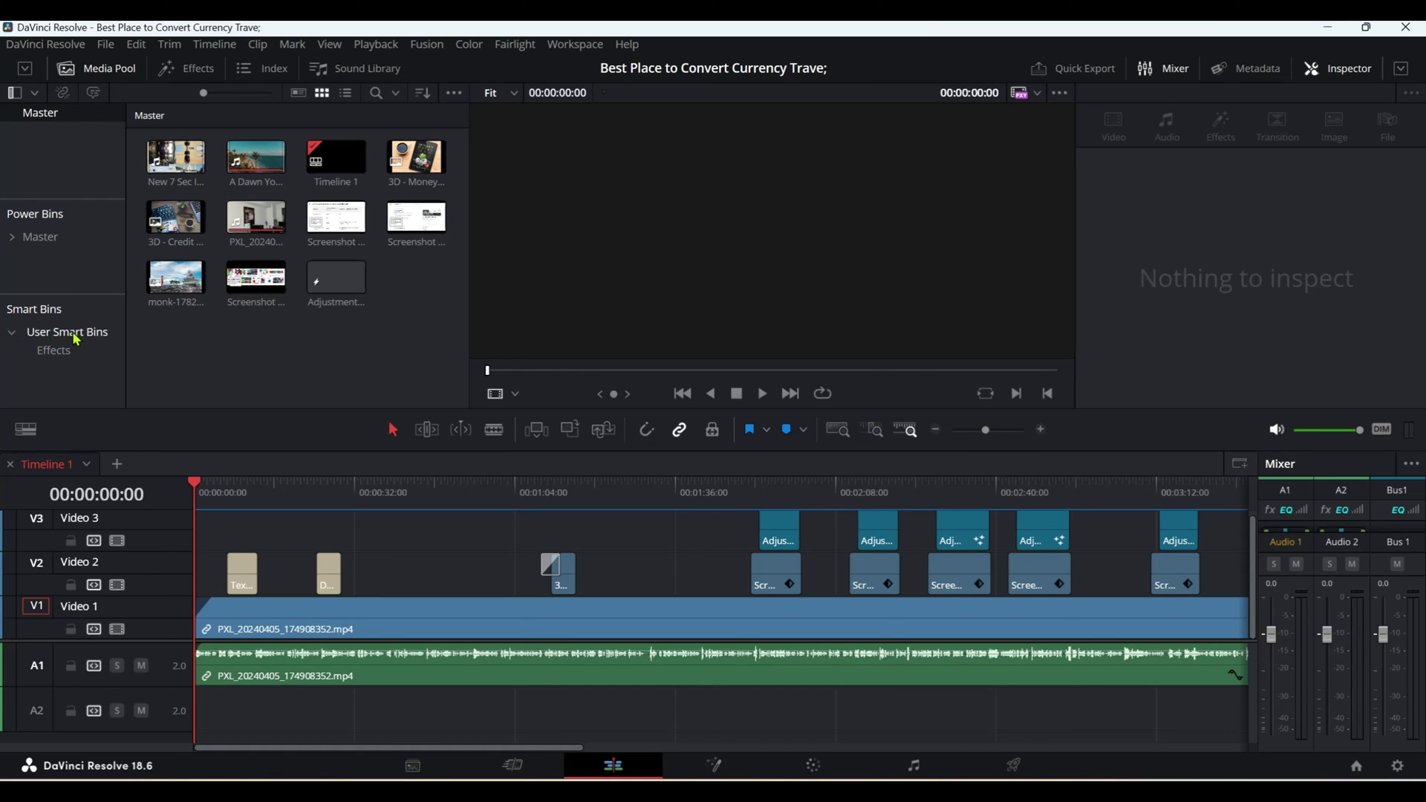
pyautogui.click(11, 334)
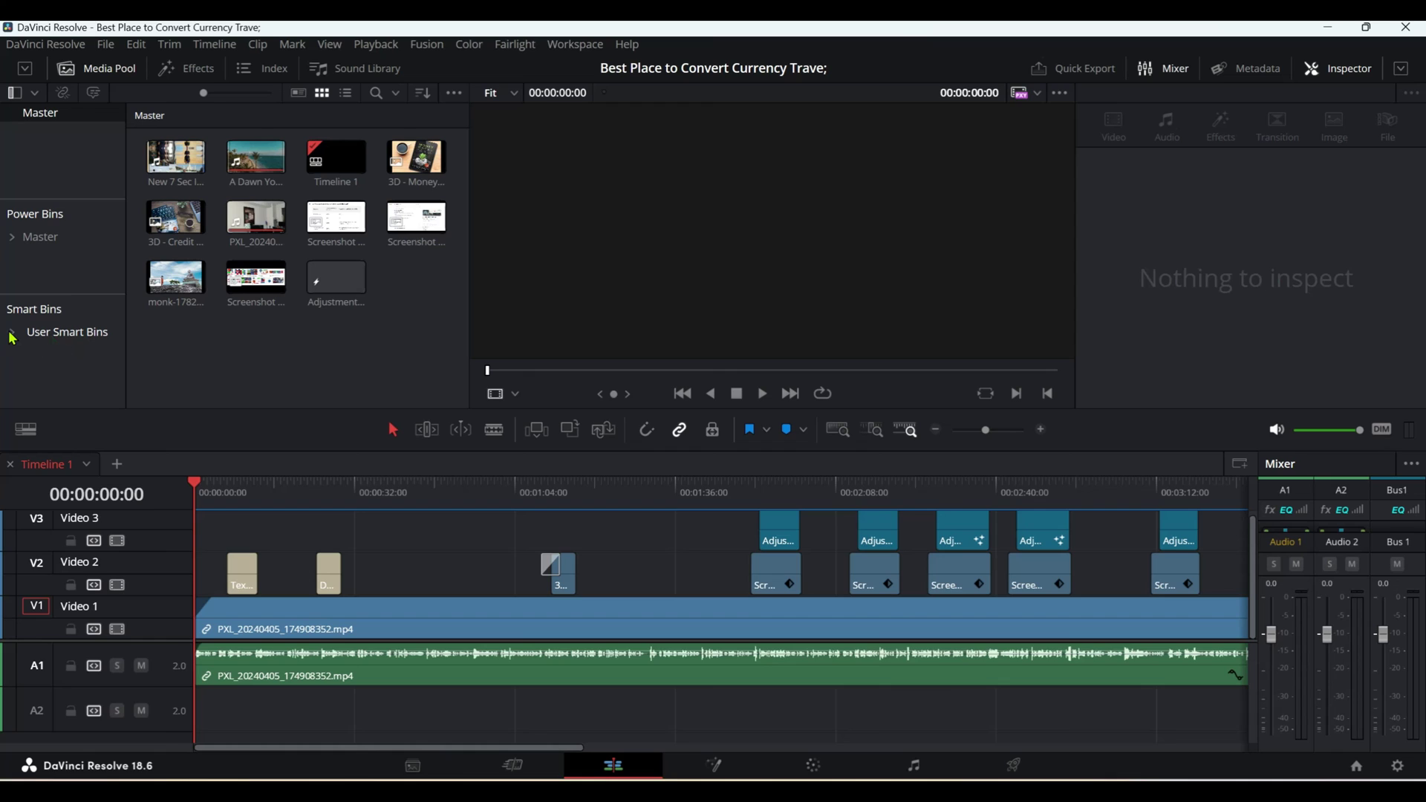
pyautogui.rightClick(60, 337)
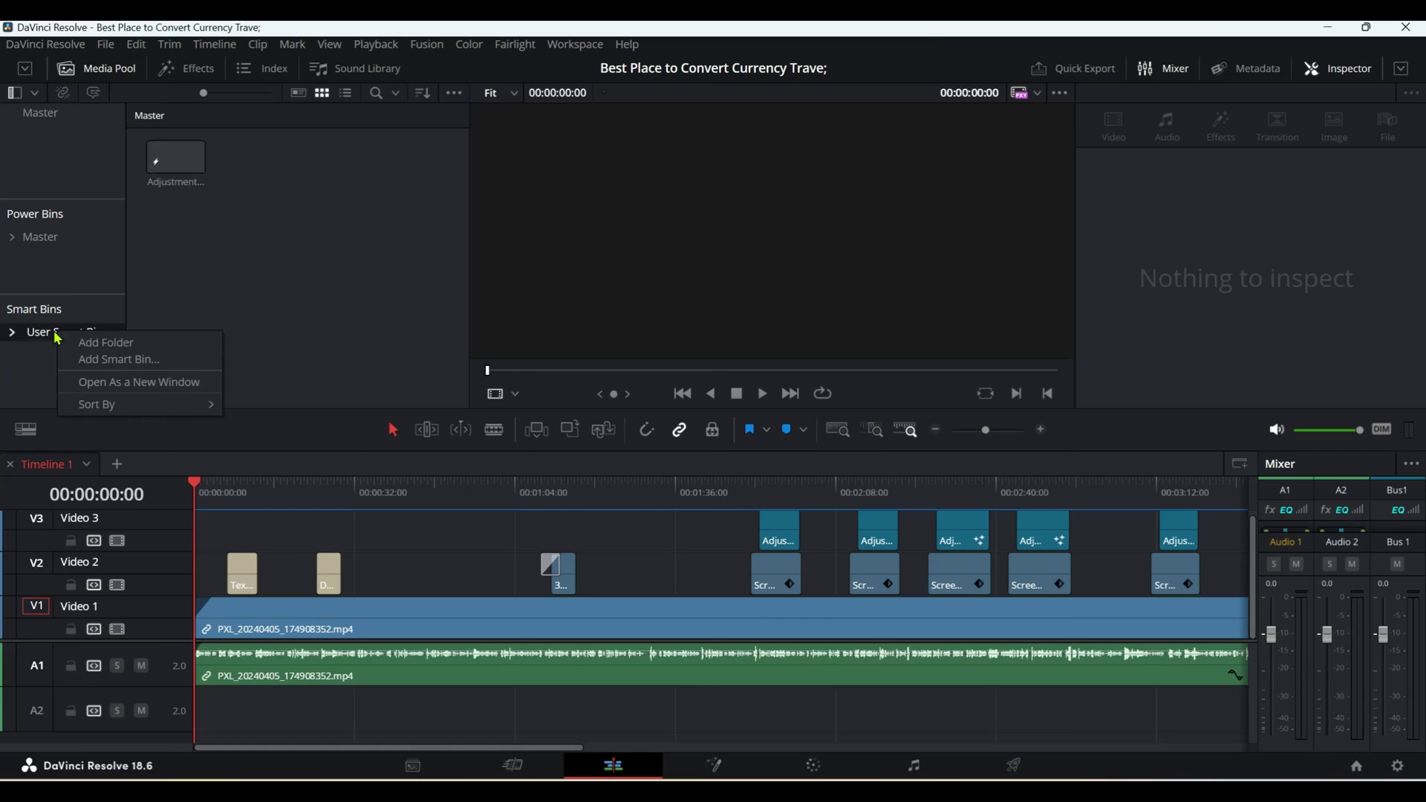
pyautogui.click(10, 333)
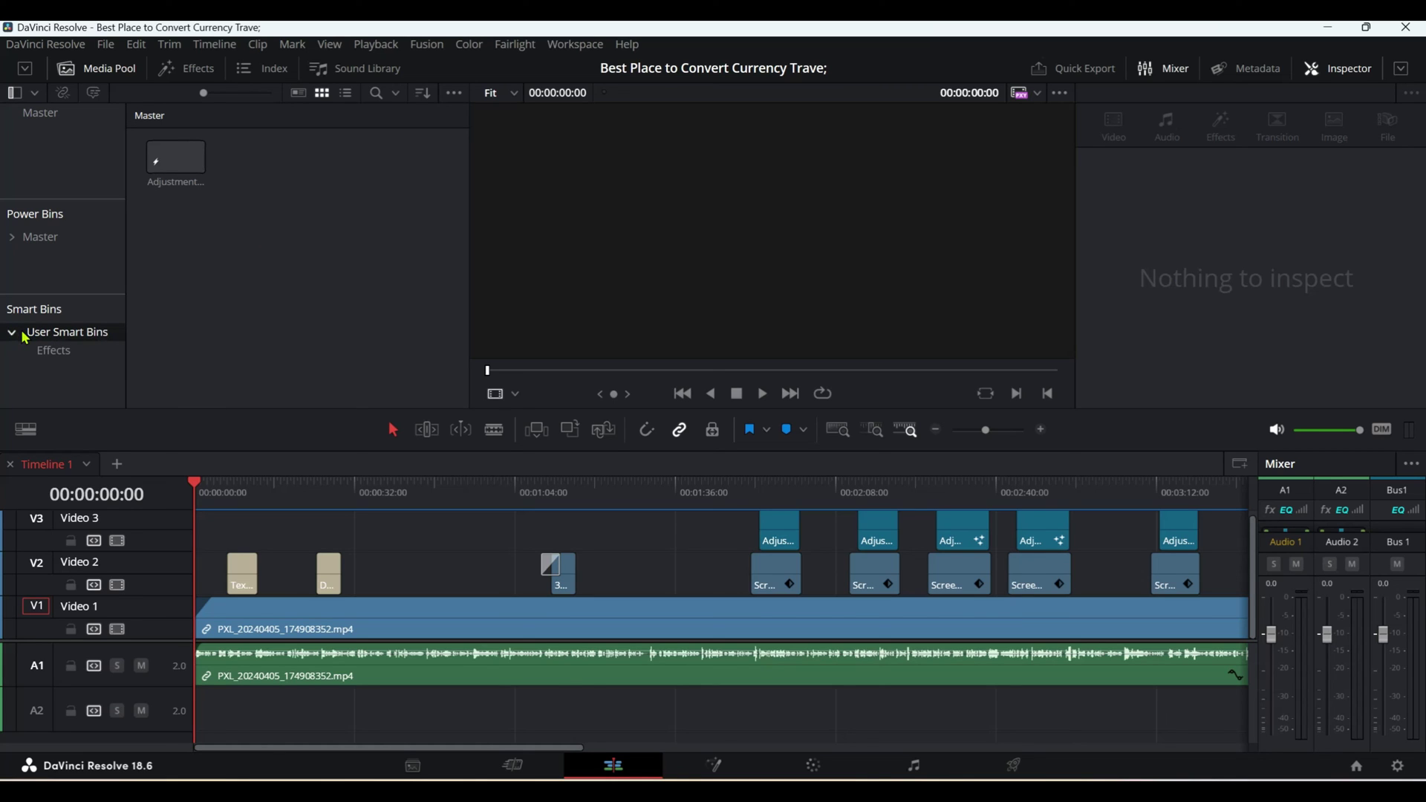